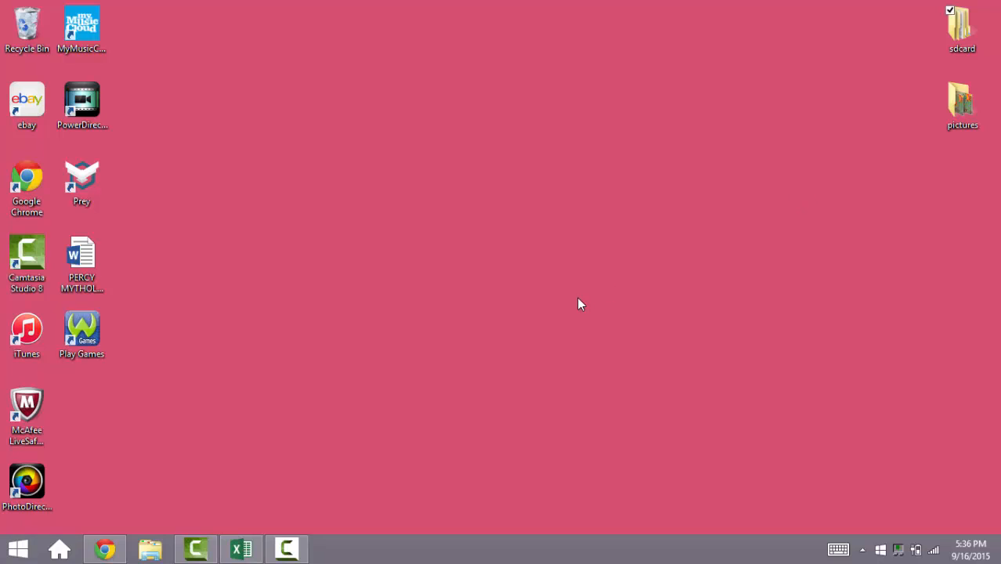
Step: Switch to the FinancialData workbook in Excel and widen column A to fit its longest row labels
click(240, 549)
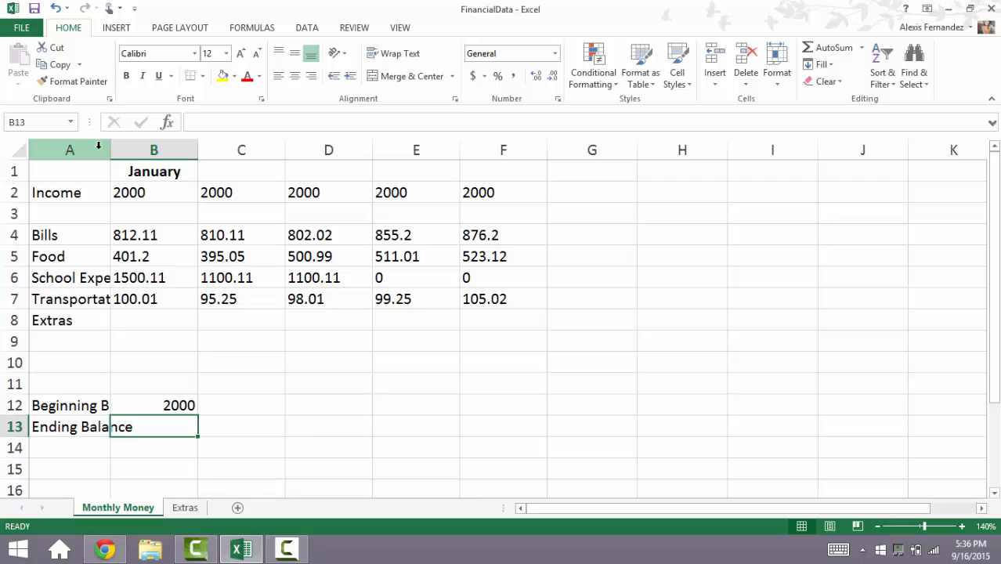
click(94, 189)
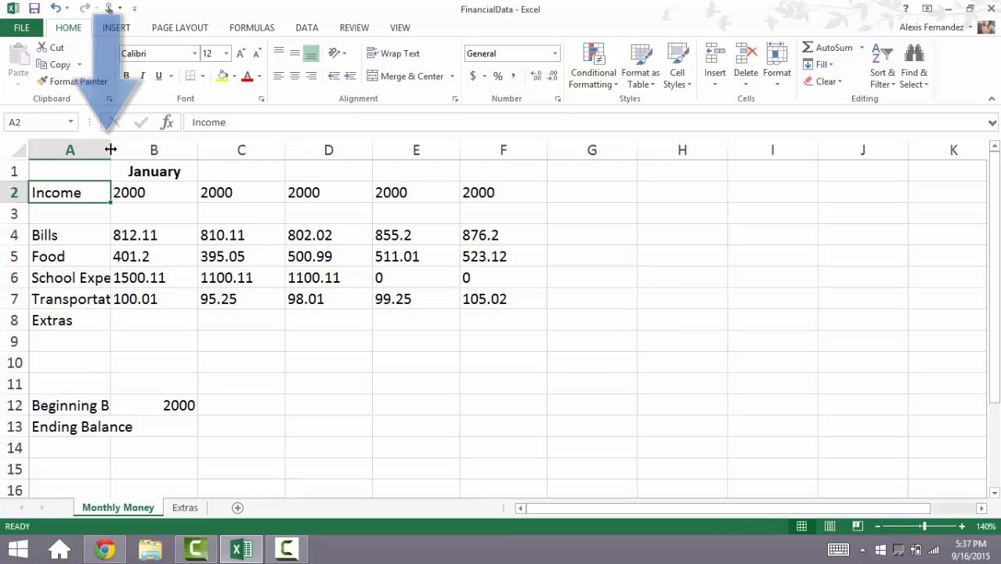
drag(110, 149, 161, 147)
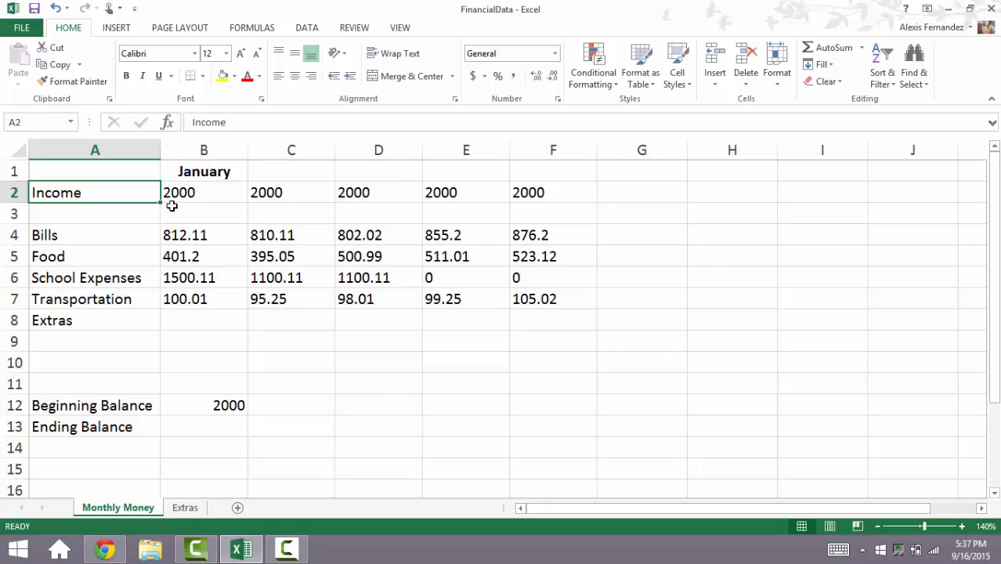
Step: Enter the month heading February in cell C1, beside January
click(192, 175)
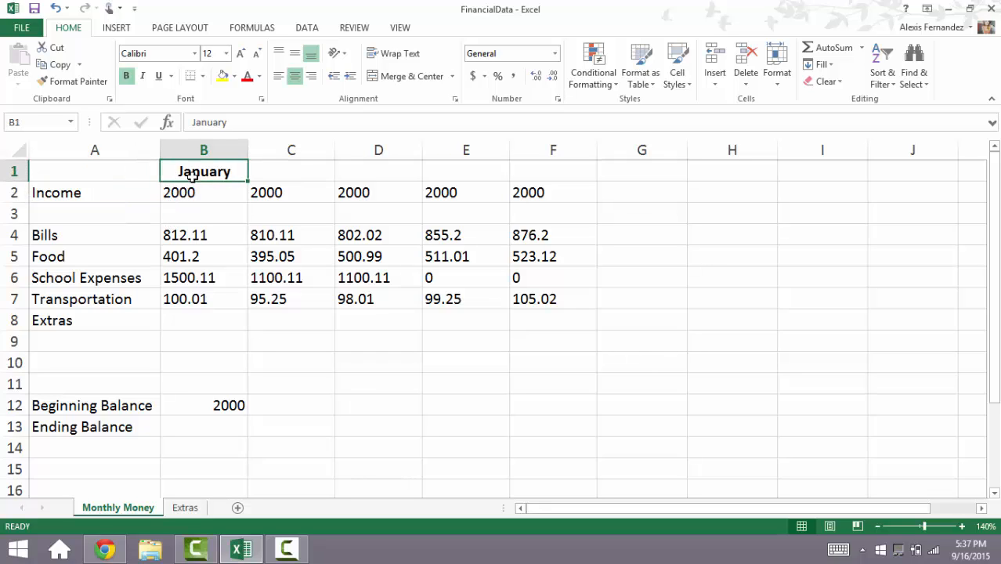
click(262, 173)
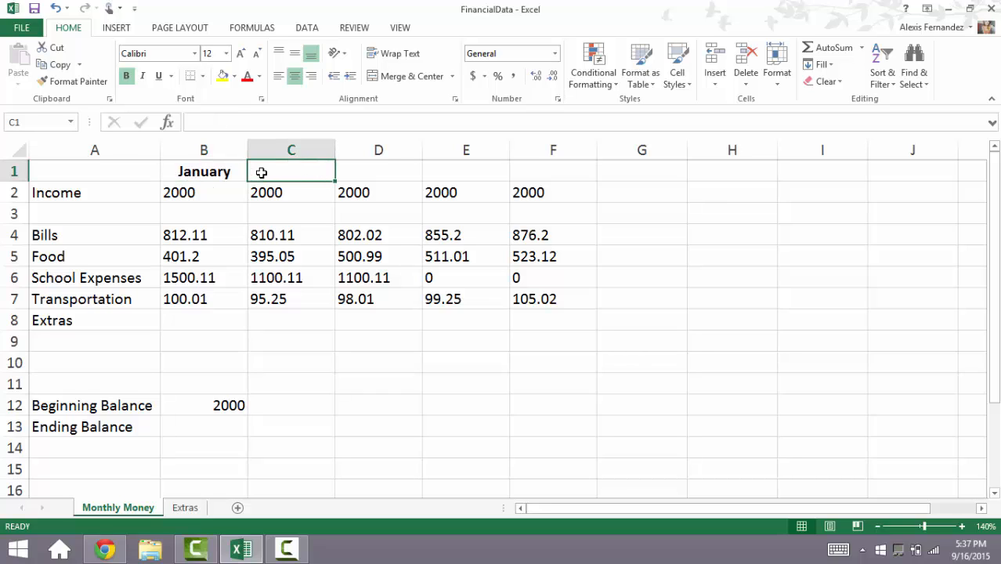
text(Febra)
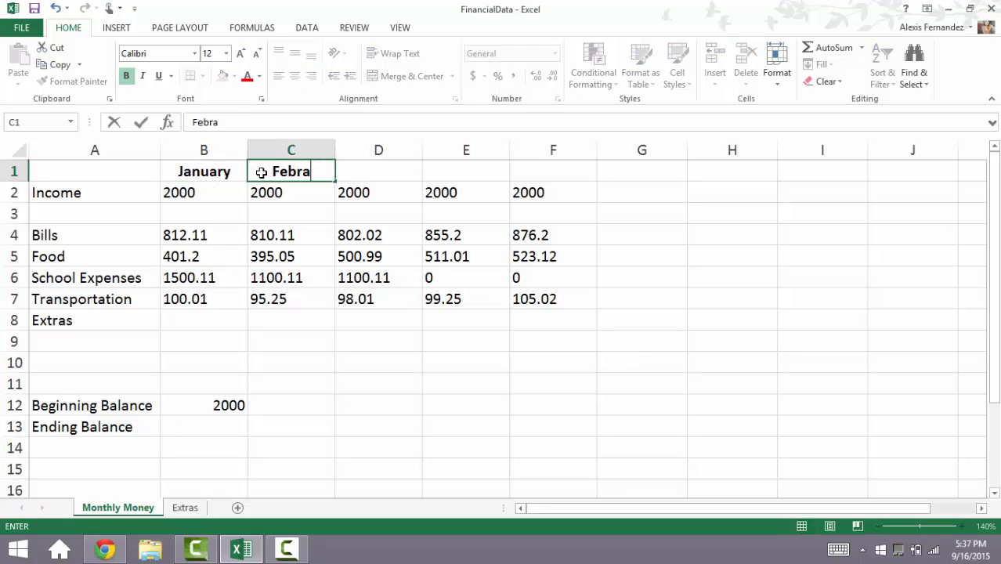
text(r)
key(BackSpace)
key(BackSpace)
text(ury)
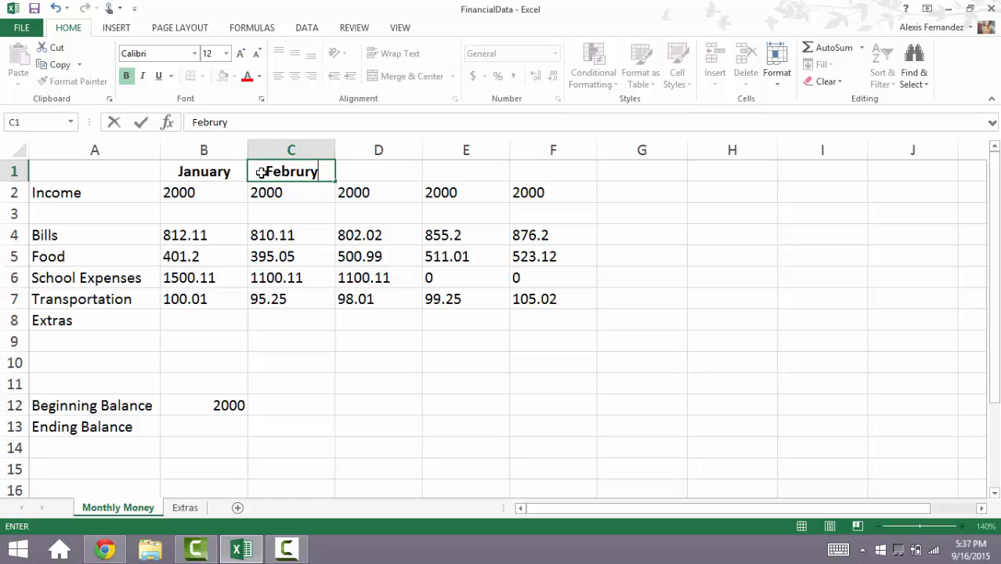
key(BackSpace)
key(BackSpace)
text(a)
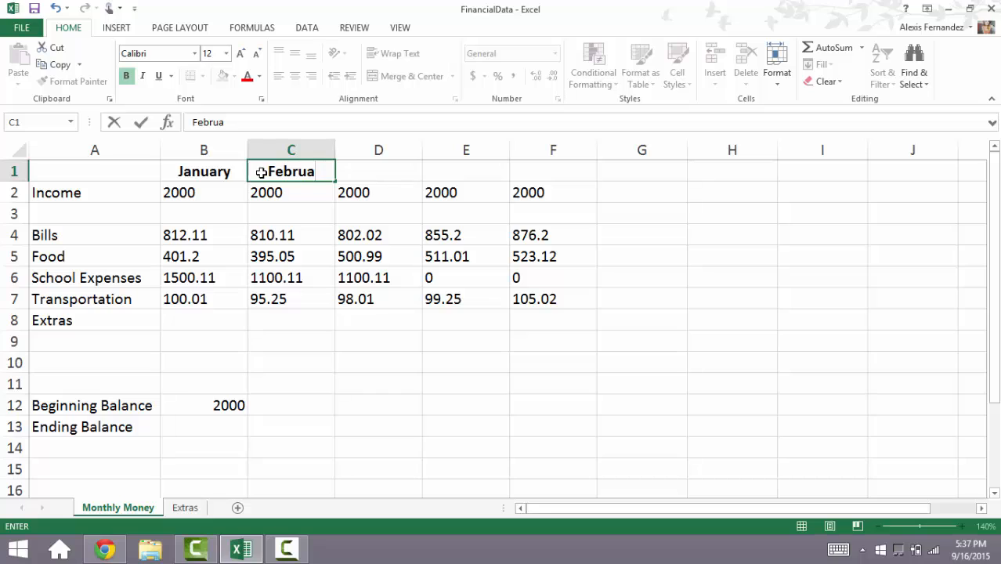
text(ry)
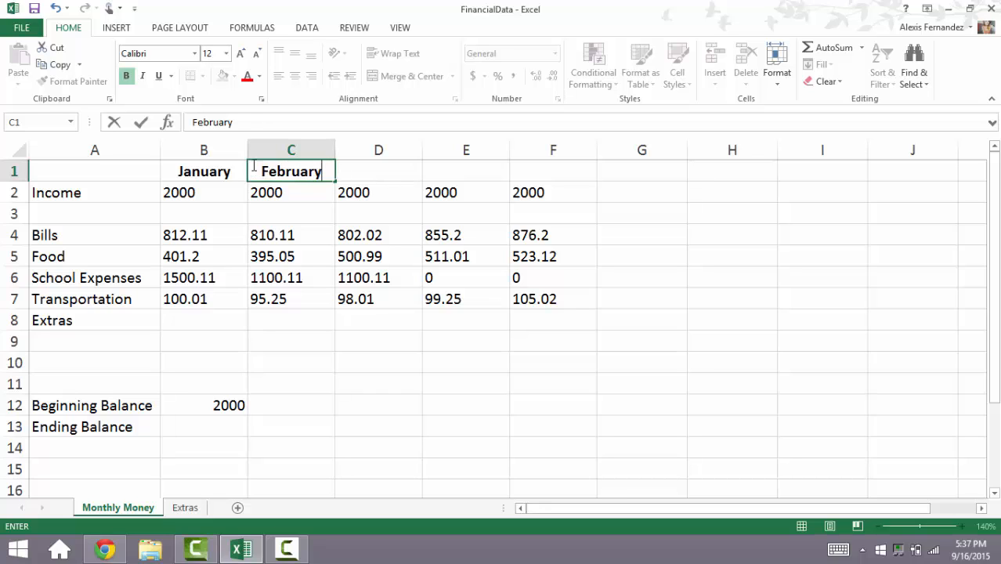
Step: Extend the January and February headings as a month series across row 1 through May in column F
click(228, 172)
key(shift+Right)
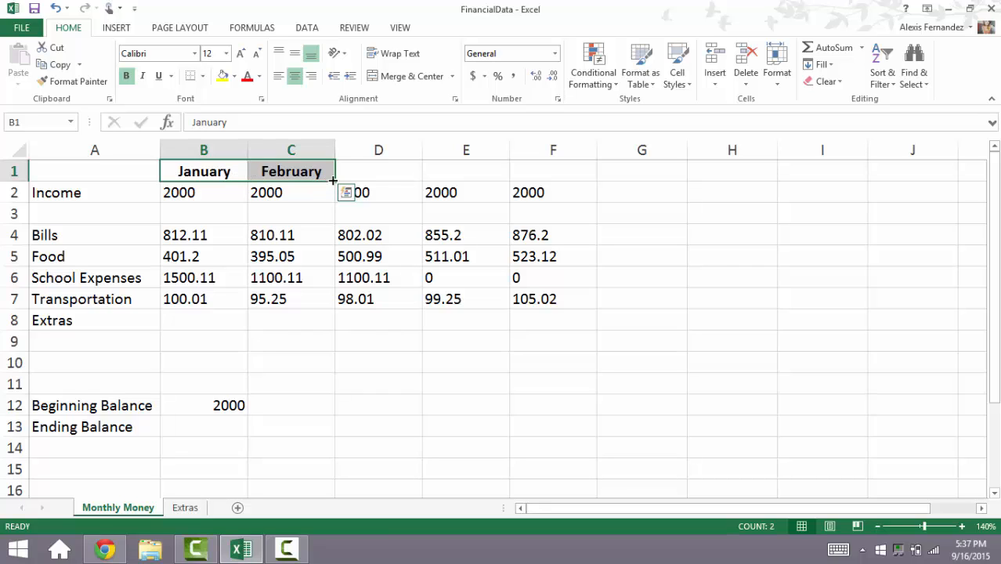
drag(333, 181, 333, 181)
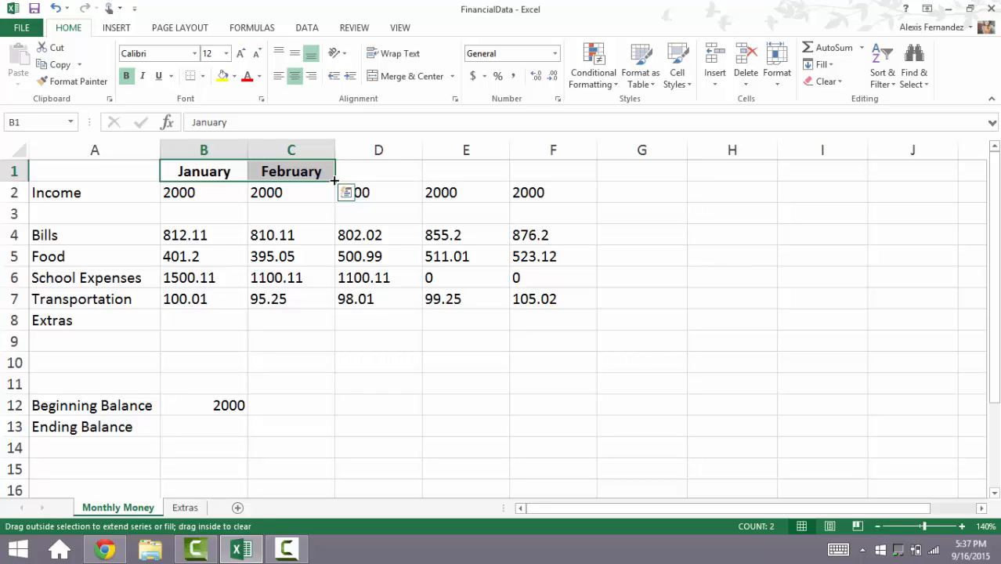
drag(334, 181, 334, 180)
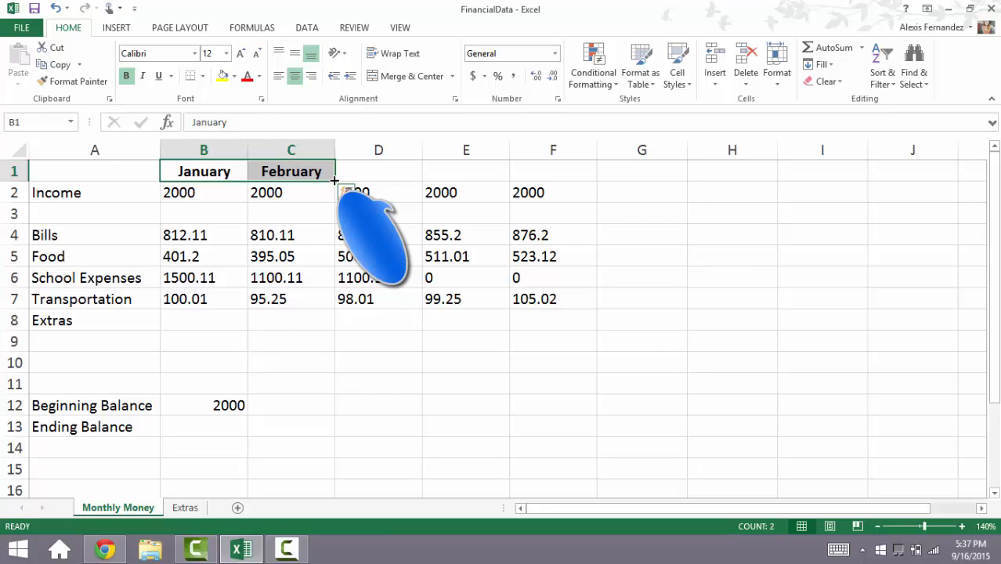
drag(334, 181, 563, 170)
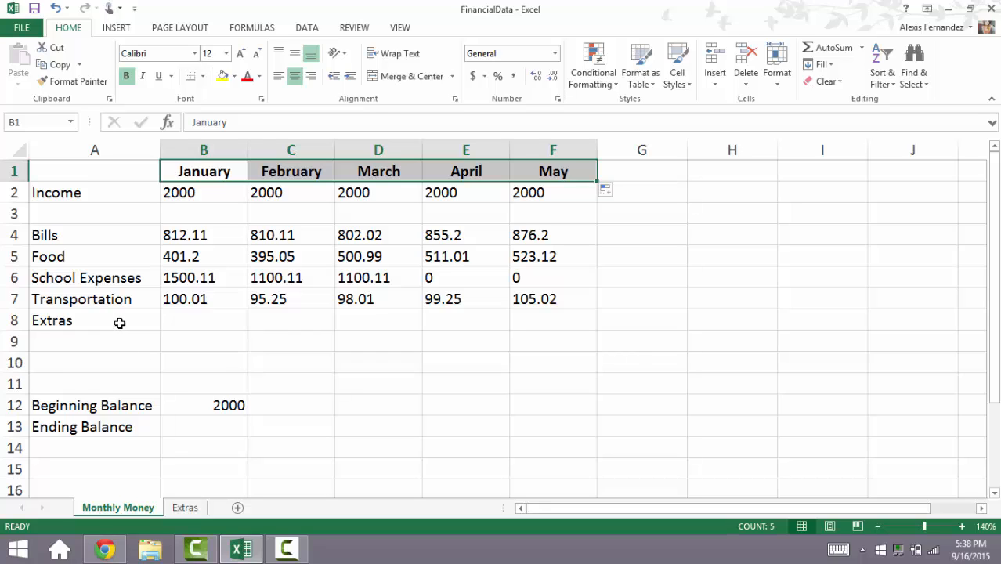
Step: Add the row label Total Expenses in cell A10
click(119, 365)
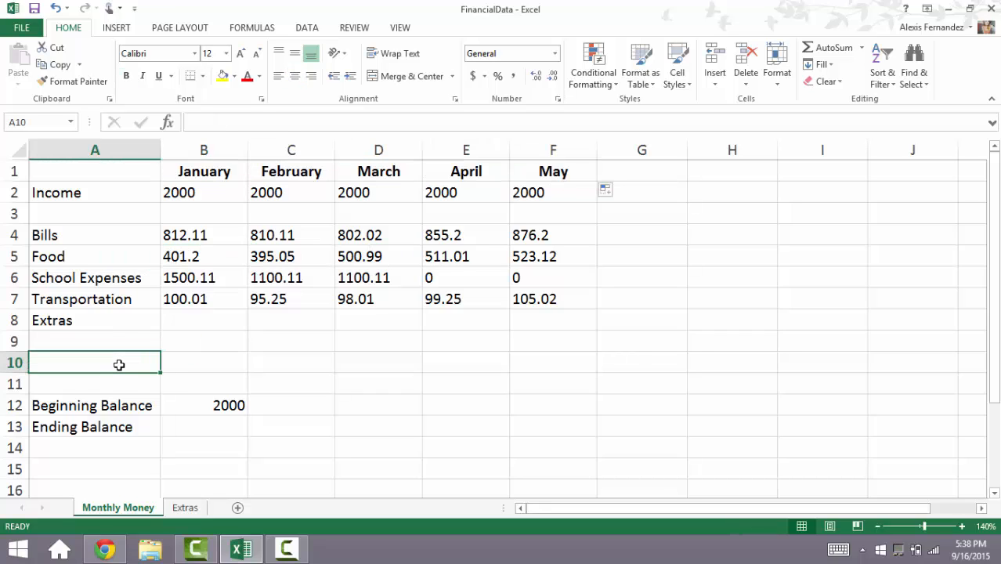
text(Total )
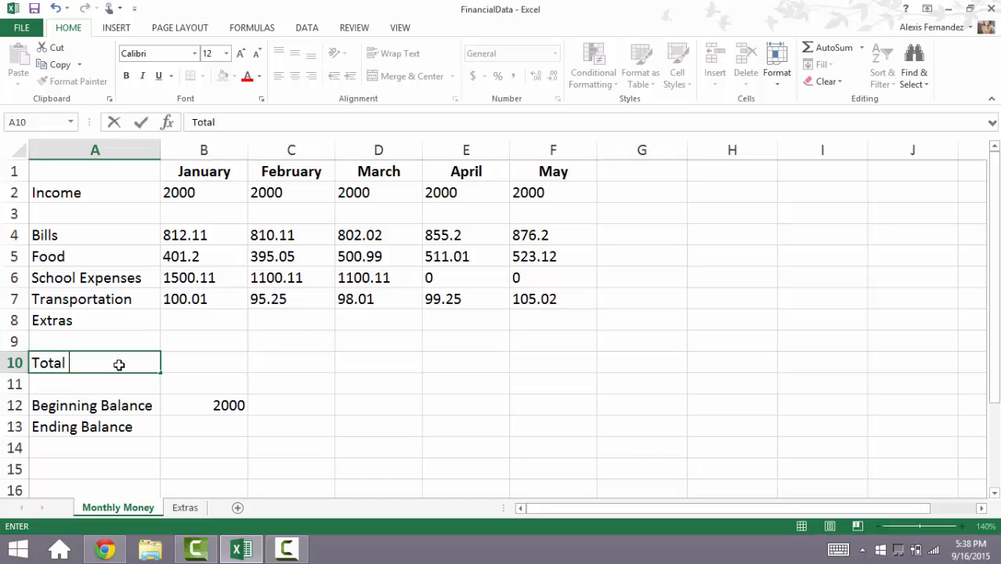
text(Expenses)
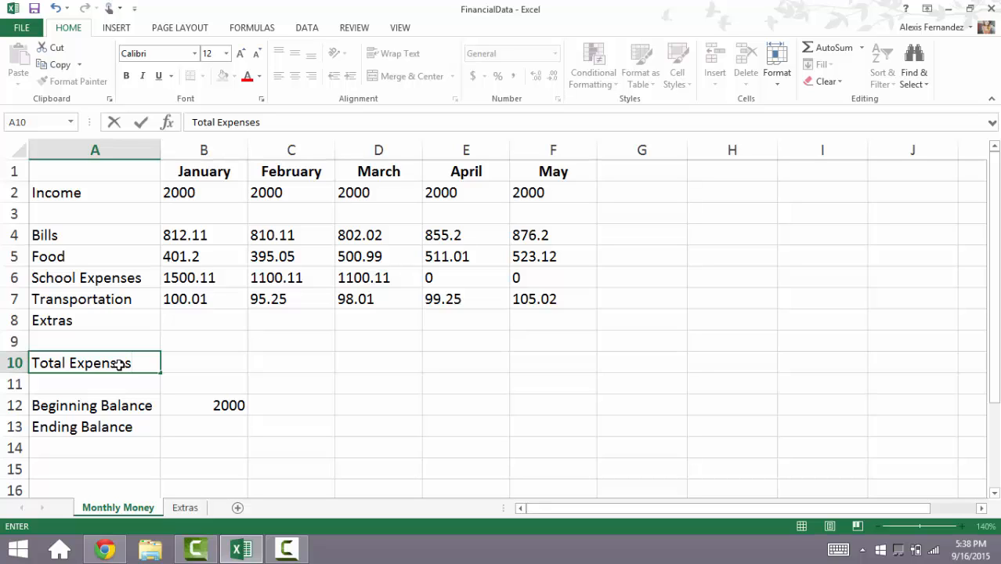
Step: Total January's expenses in B10 with a SUM of B4:B8 and copy the formula across through May in F10
click(180, 365)
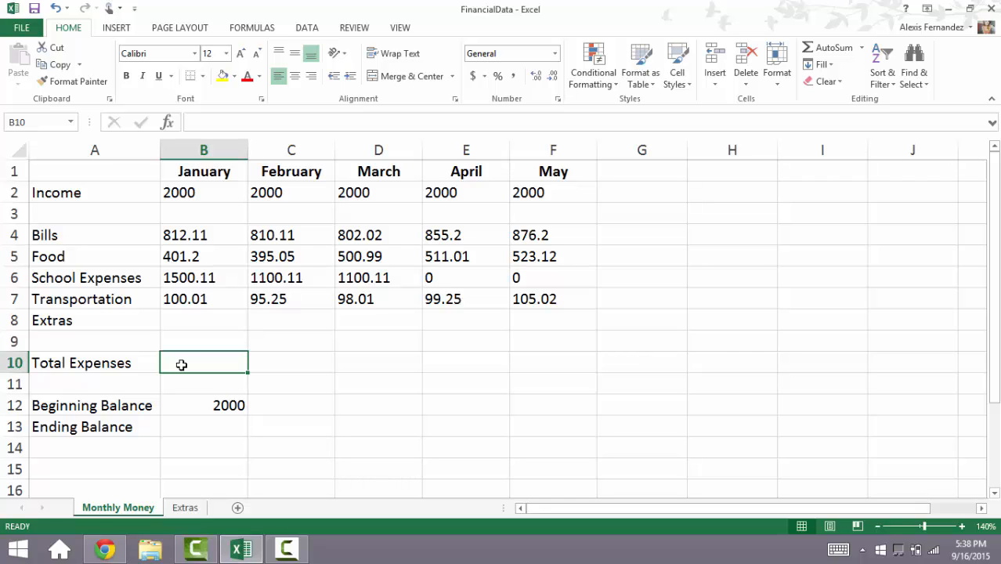
text(=)
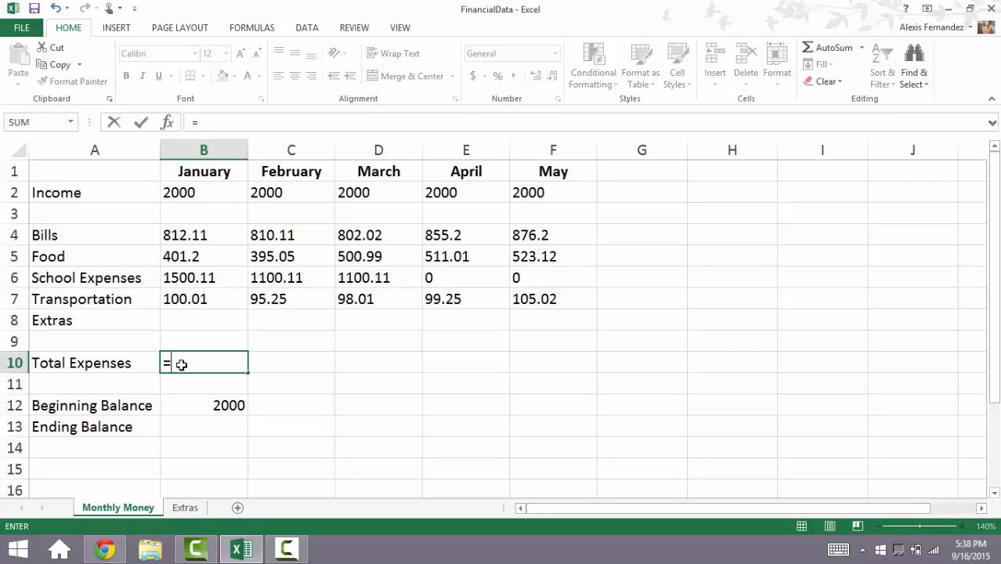
text(SUM)
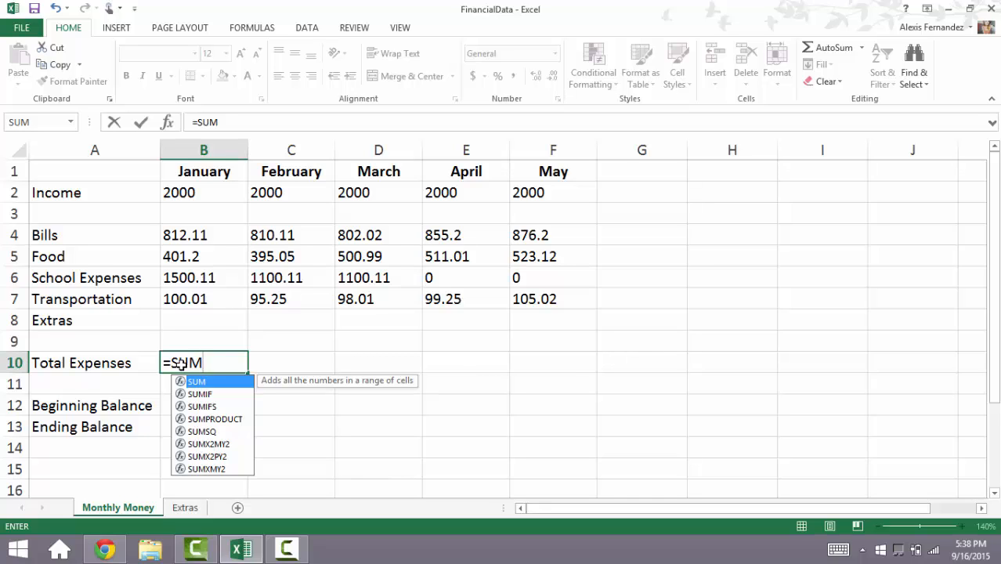
text(()
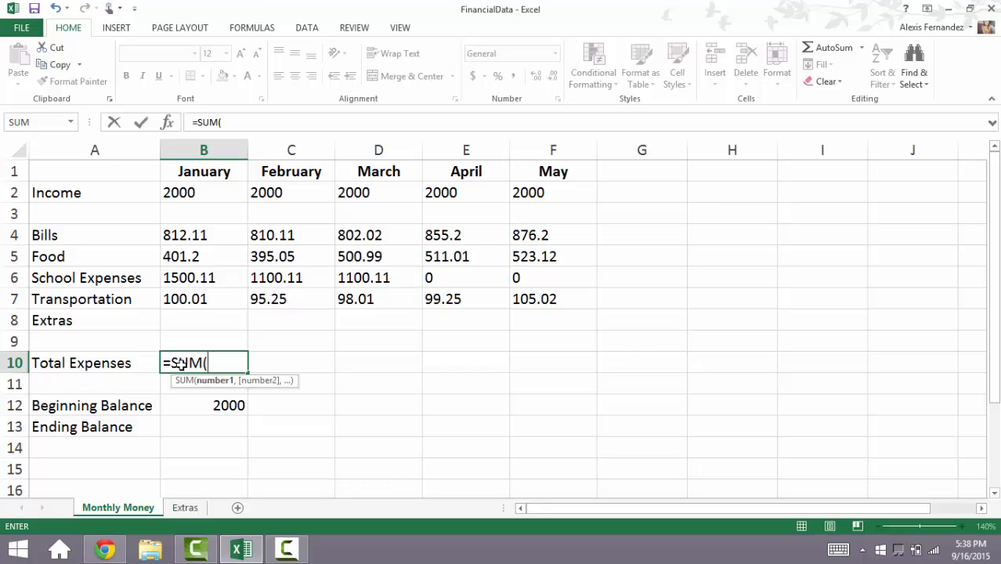
click(211, 237)
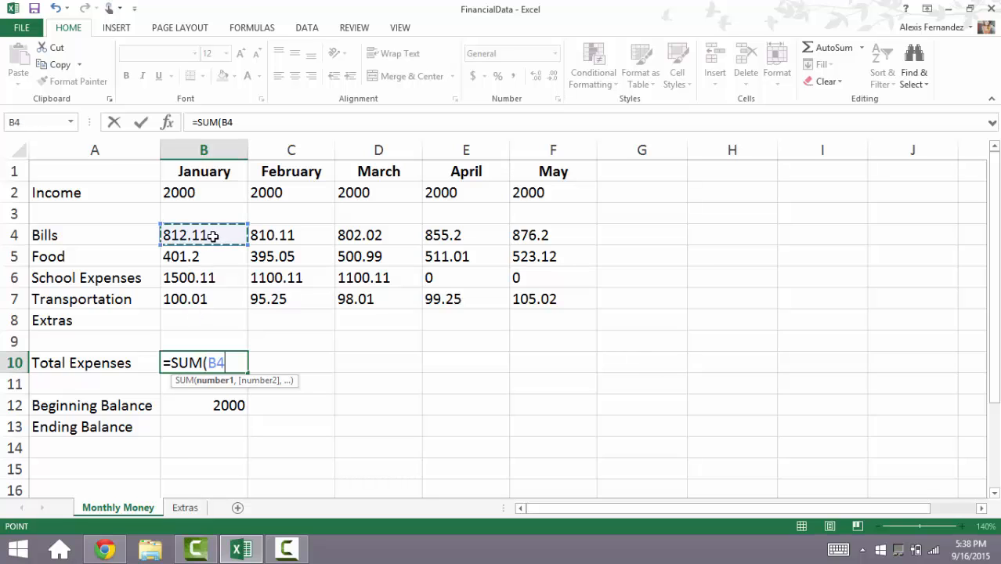
shift+click(216, 313)
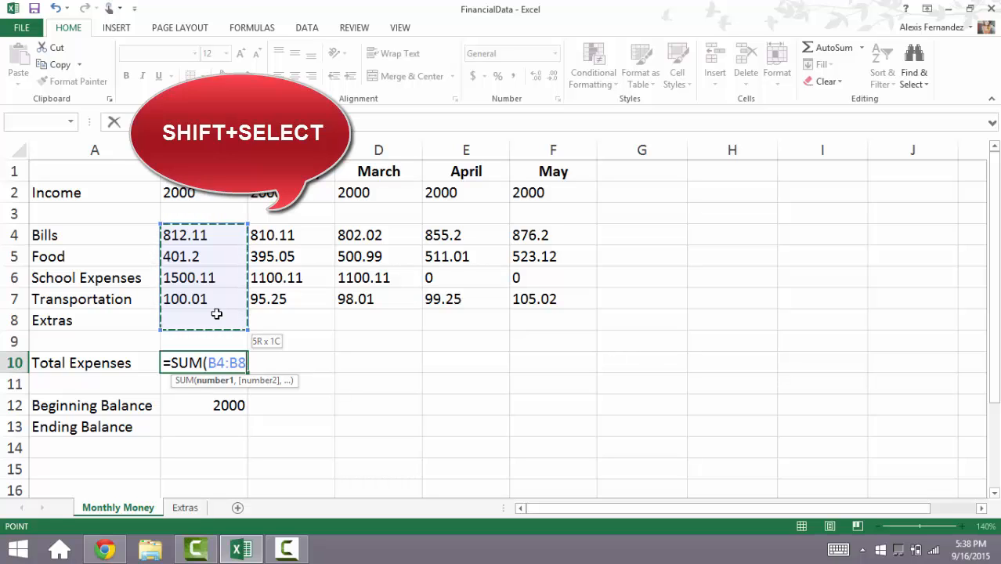
key(Return)
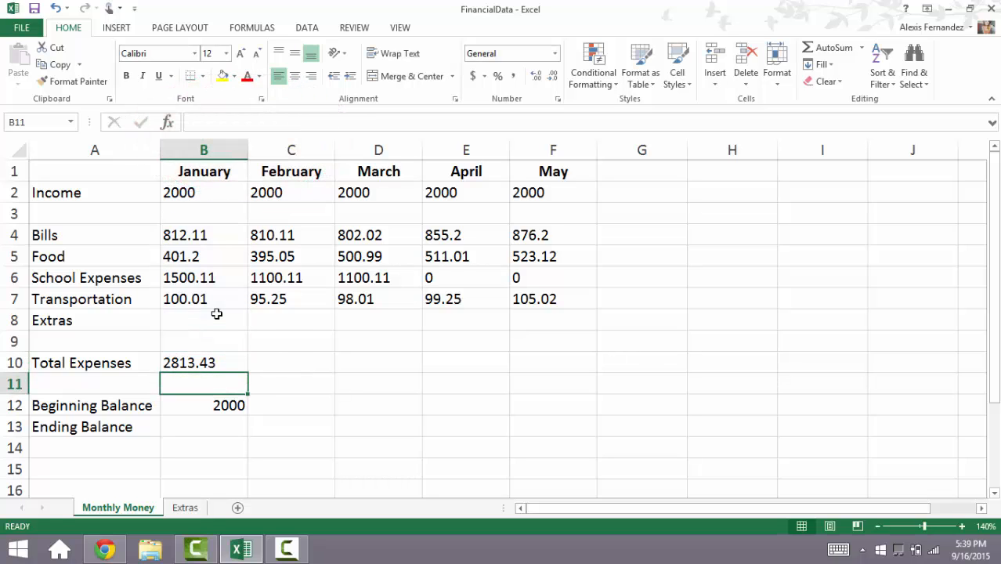
click(237, 362)
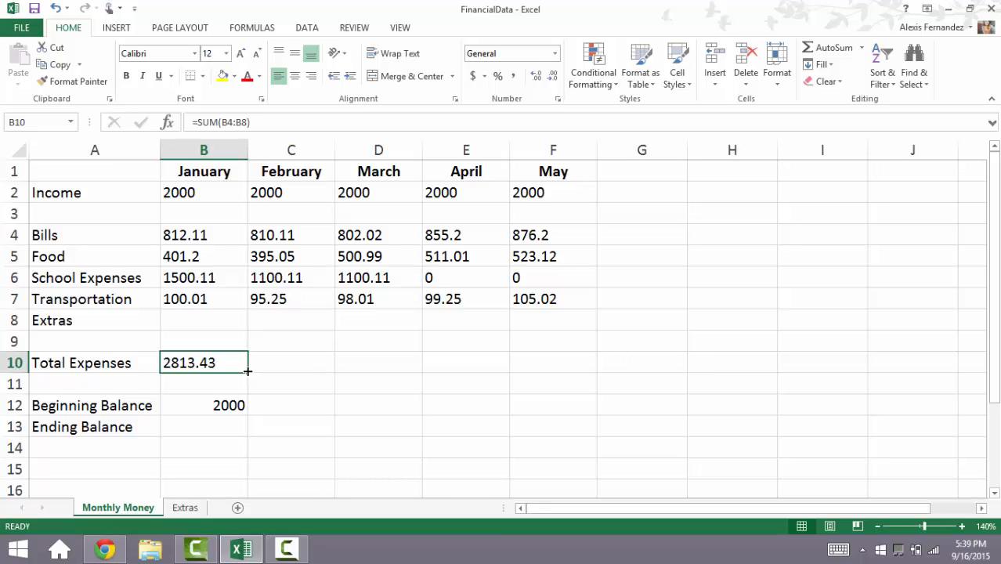
drag(248, 371, 564, 360)
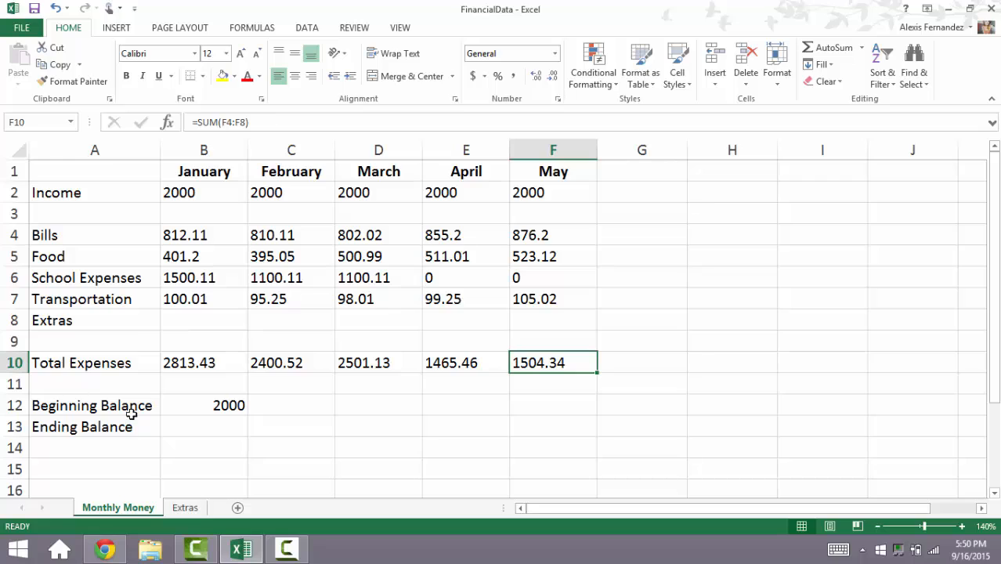
Step: Calculate January's ending balance in B13 as =B12-B10+B2 and copy the formula across through May in F13
click(176, 424)
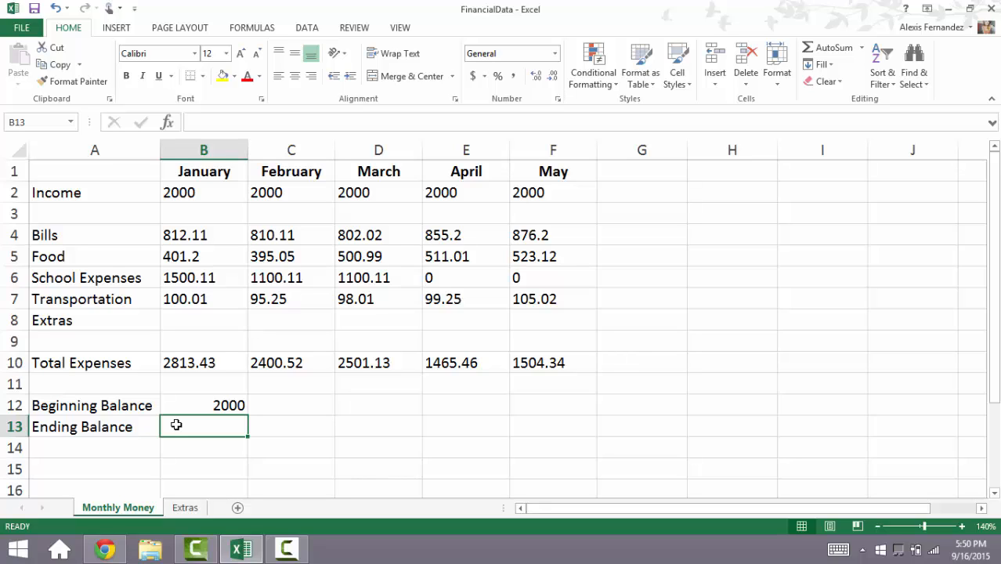
text(=)
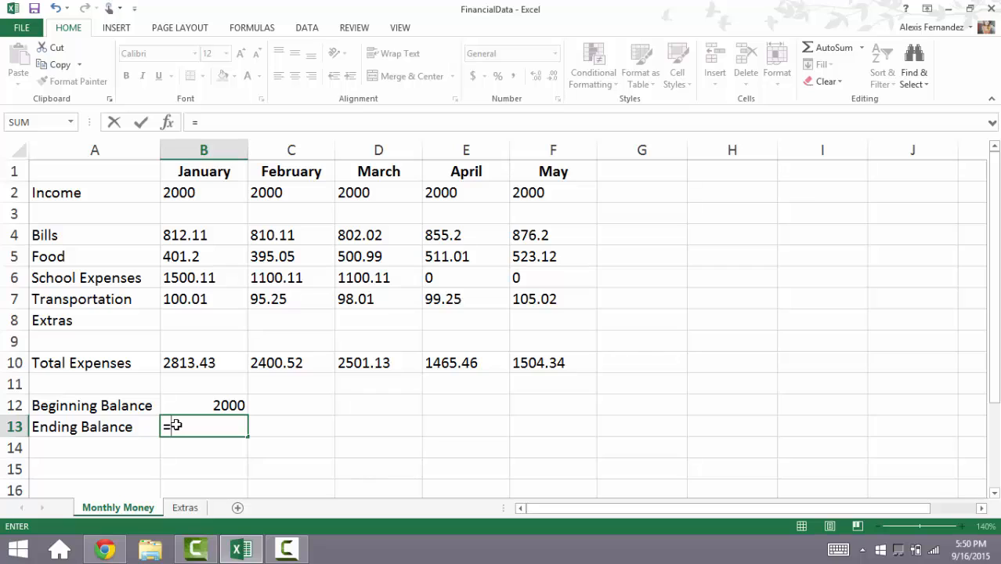
click(202, 404)
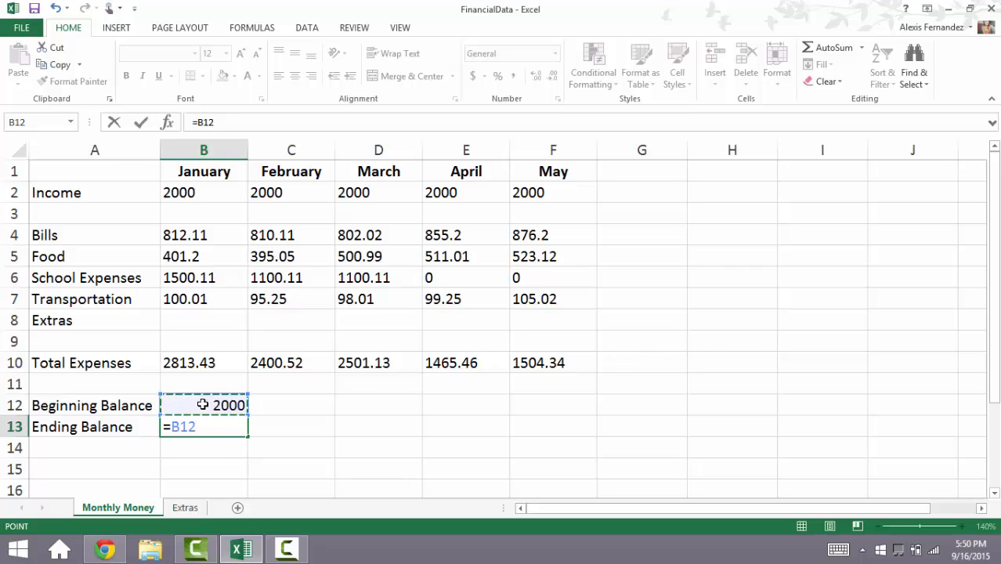
text(-)
click(224, 369)
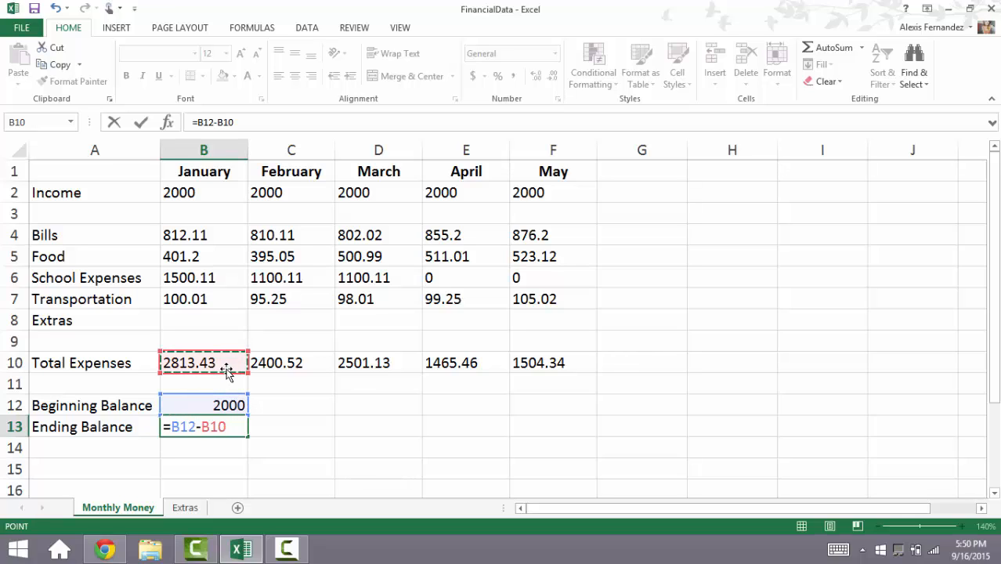
text(+)
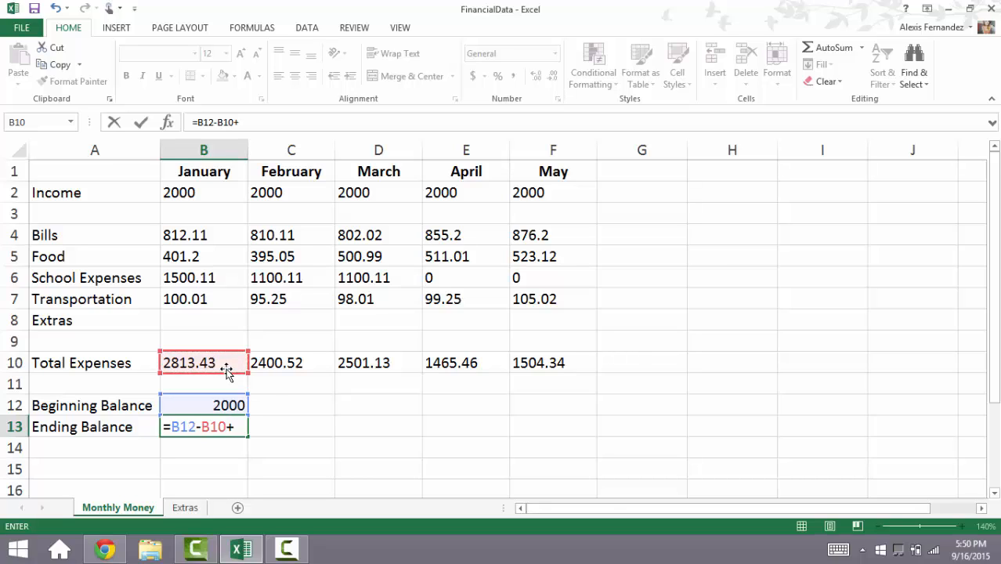
click(237, 196)
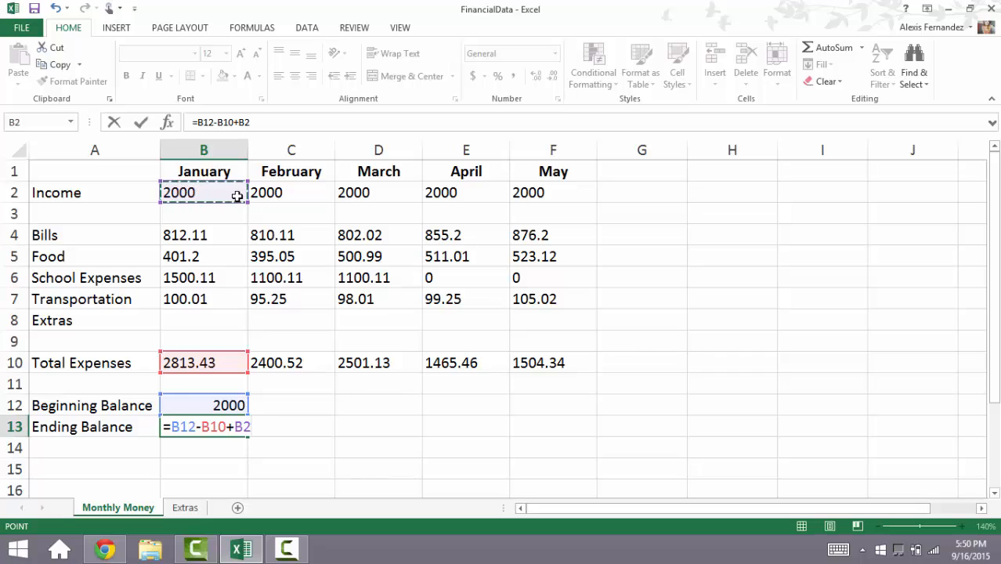
key(Return)
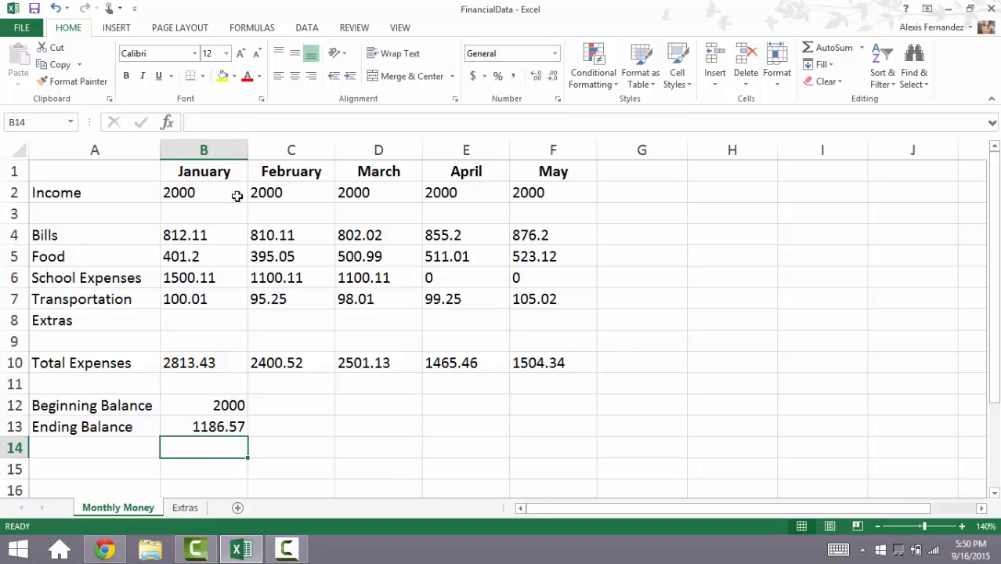
click(244, 426)
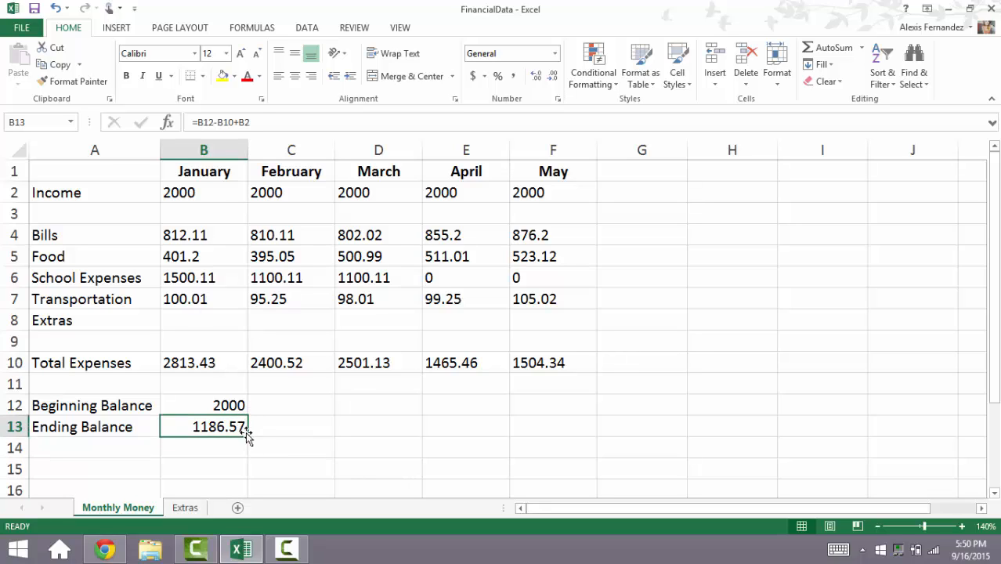
drag(248, 436, 570, 429)
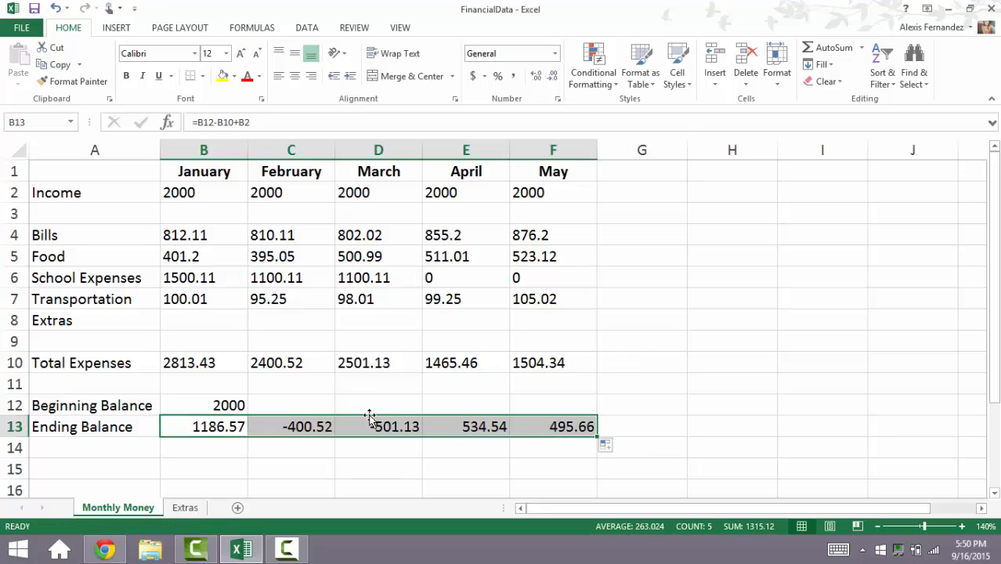
Step: Set February's beginning balance in C12 to January's ending balance with =B13 and copy the formula across through May in F12
click(316, 406)
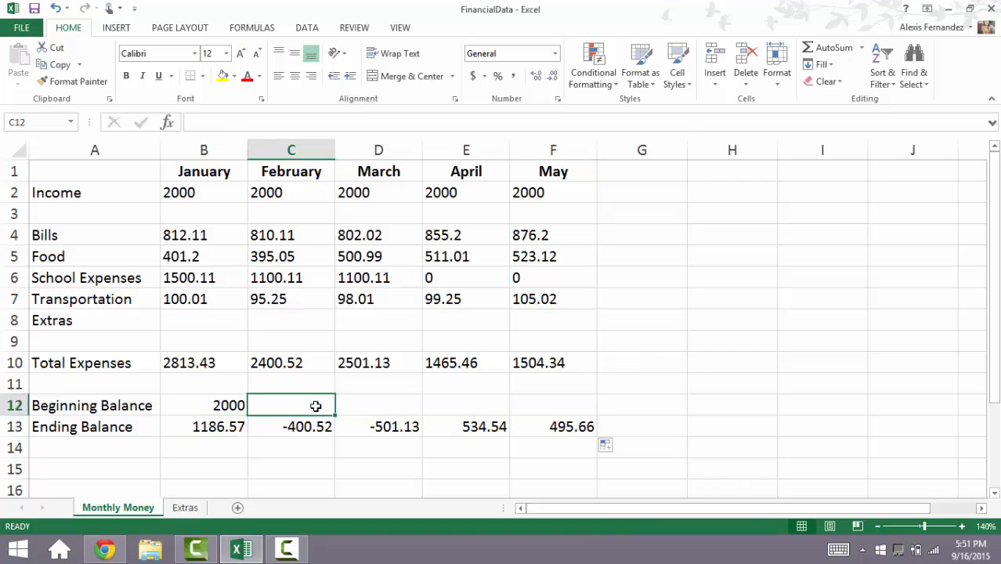
text(=)
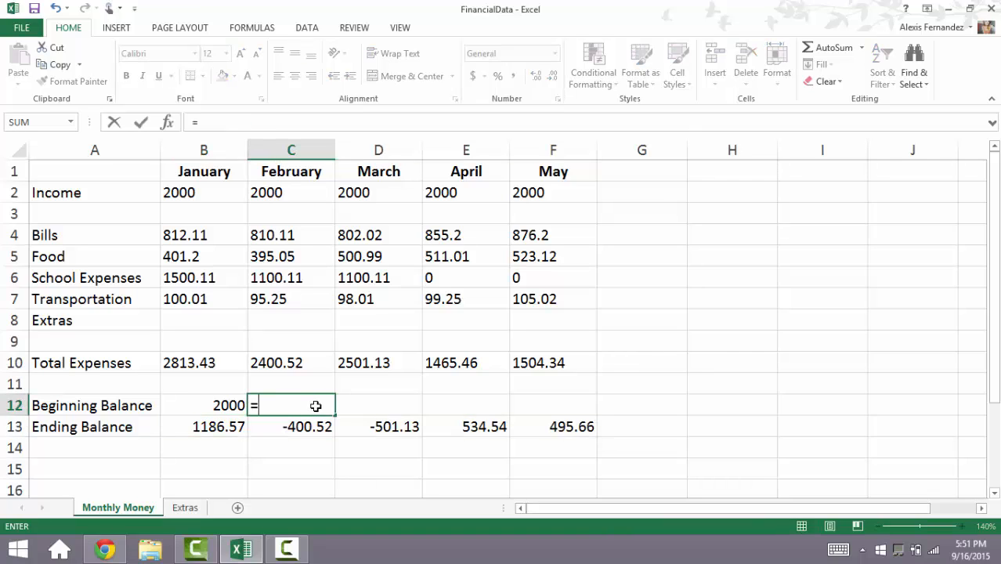
click(212, 430)
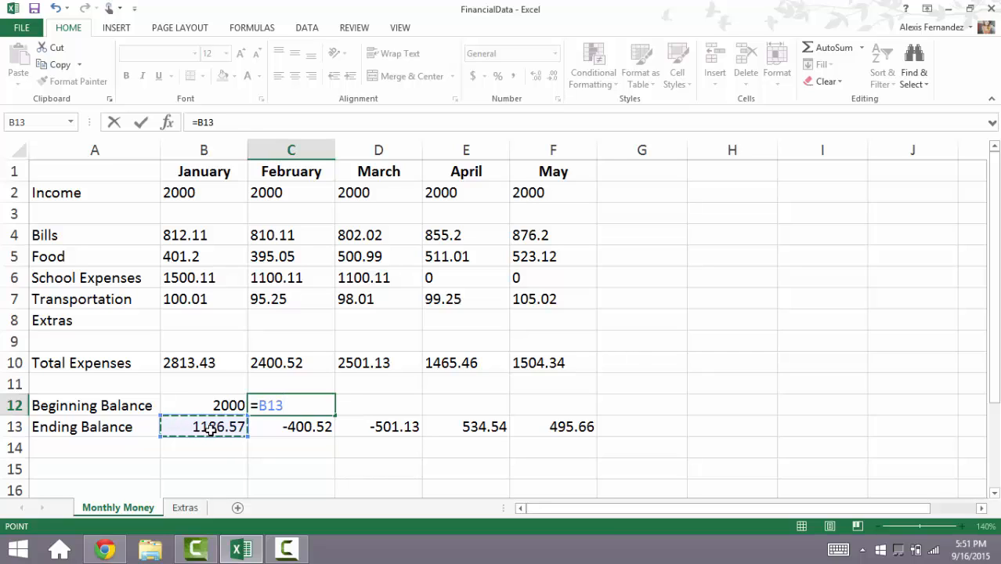
key(ctrl+Return)
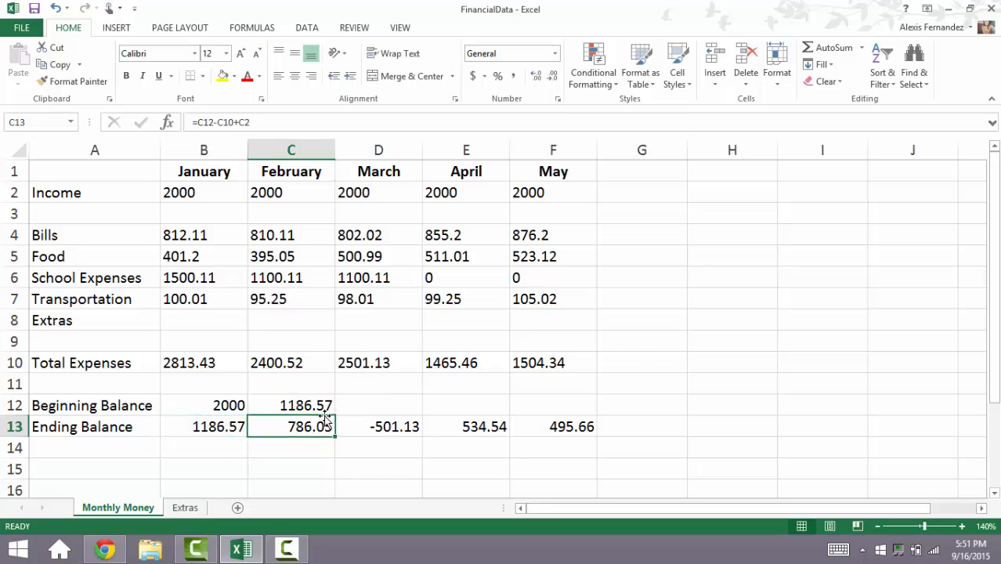
drag(335, 414, 574, 416)
click(592, 467)
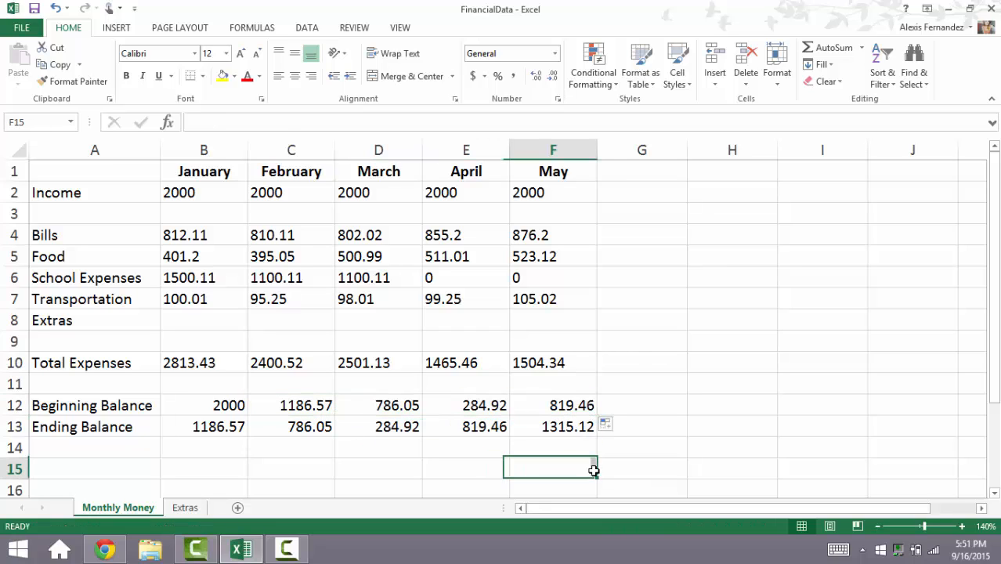
Step: Apply the dollar accounting number format to all monthly amounts in B2:F13
click(540, 425)
key(shift+Up)
key(shift+Up)
key(shift+Up)
key(shift+Up)
key(shift+Up)
key(shift+Up)
key(shift+Up)
key(shift+Up)
key(shift+Up)
key(shift+Up)
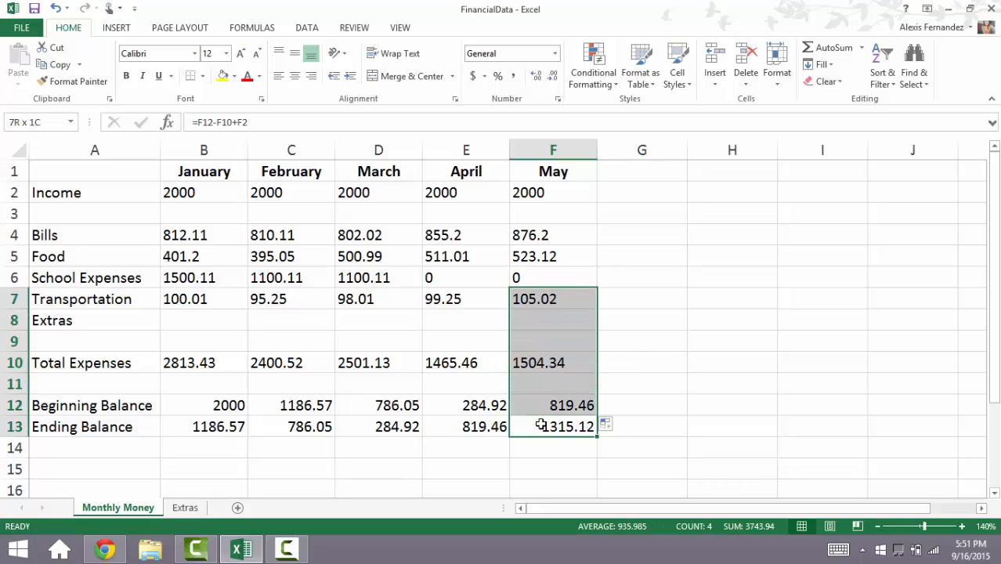
key(shift+Up)
key(shift+Left)
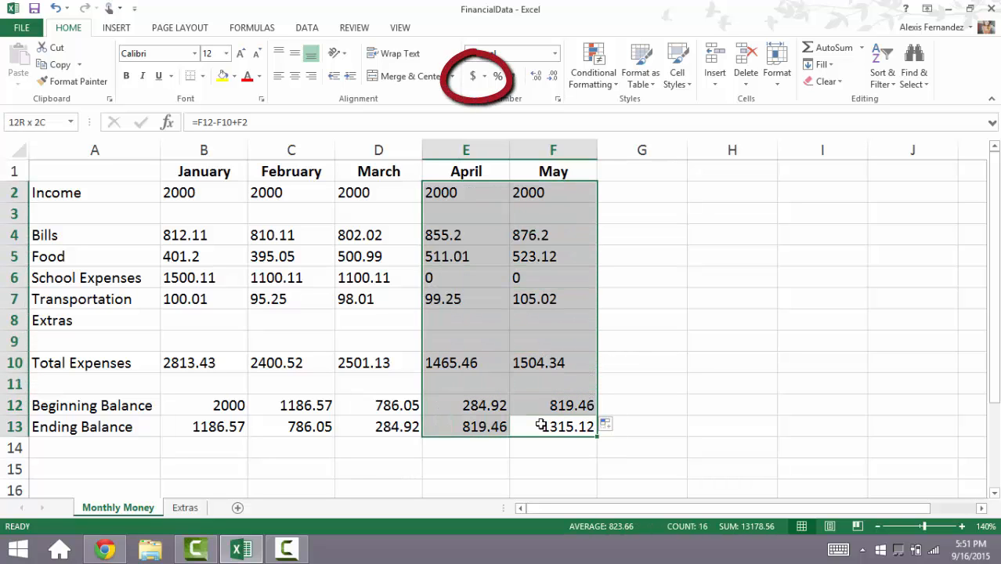
key(shift+Left)
key(shift+Left)
key(shift+Left)
key(shift+Left)
key(shift+Right)
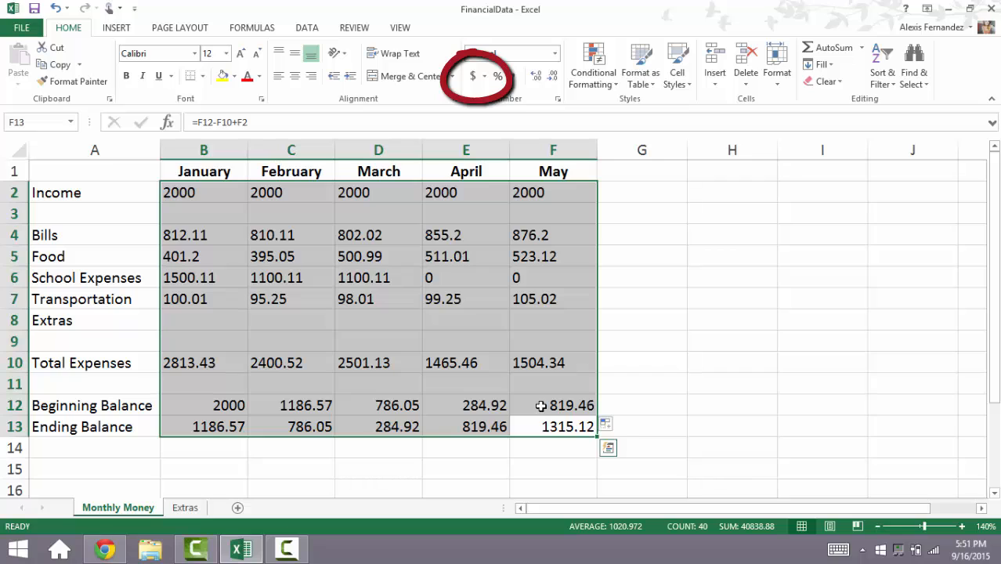
click(473, 79)
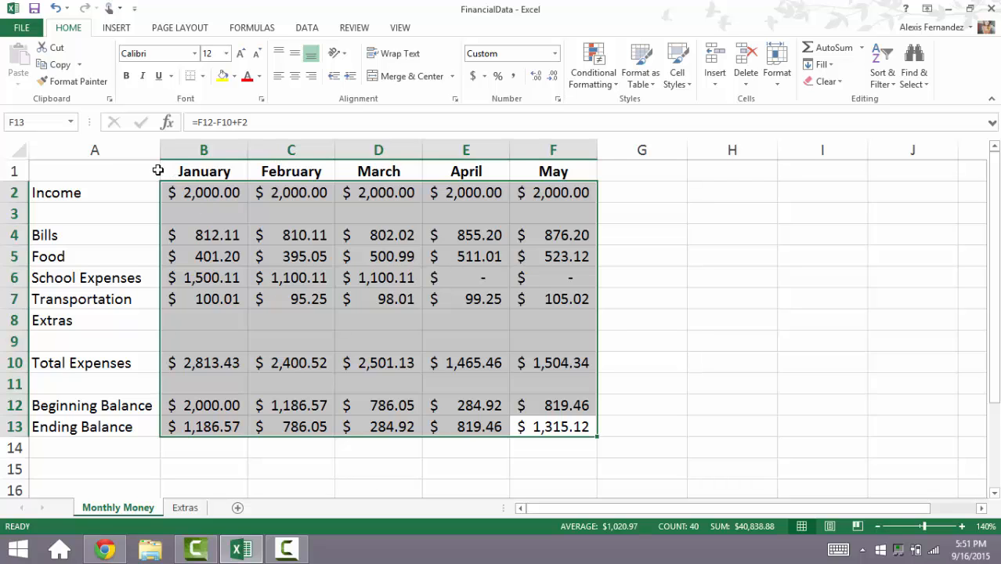
Step: Make the row labels in A2:A13 bold
click(137, 192)
key(shift+Down)
key(shift+Down)
key(shift+Down)
key(shift+Down)
key(shift+Down)
key(shift+Down)
key(shift+Down)
key(shift+Down)
key(shift+Down)
key(shift+Down)
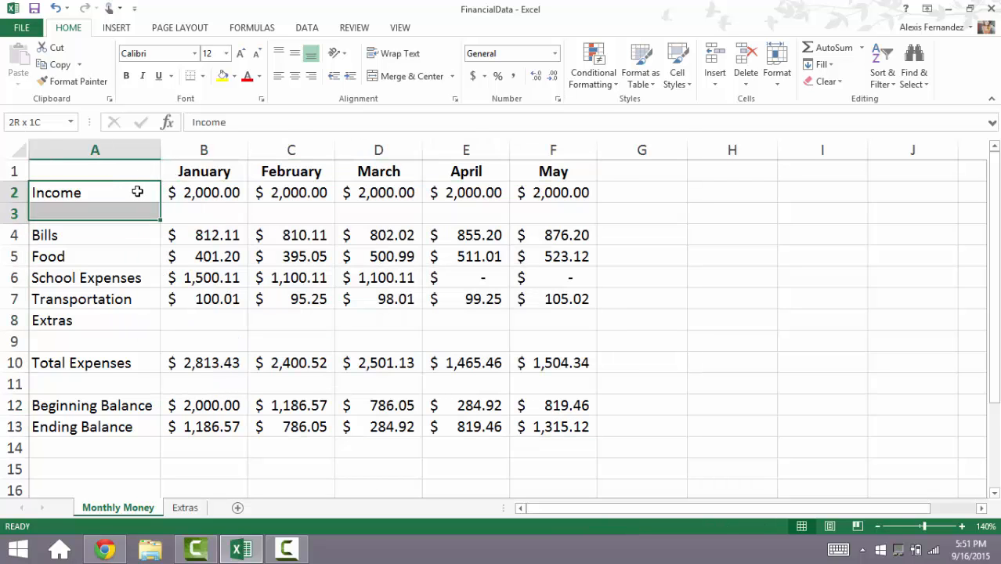
key(shift+Down)
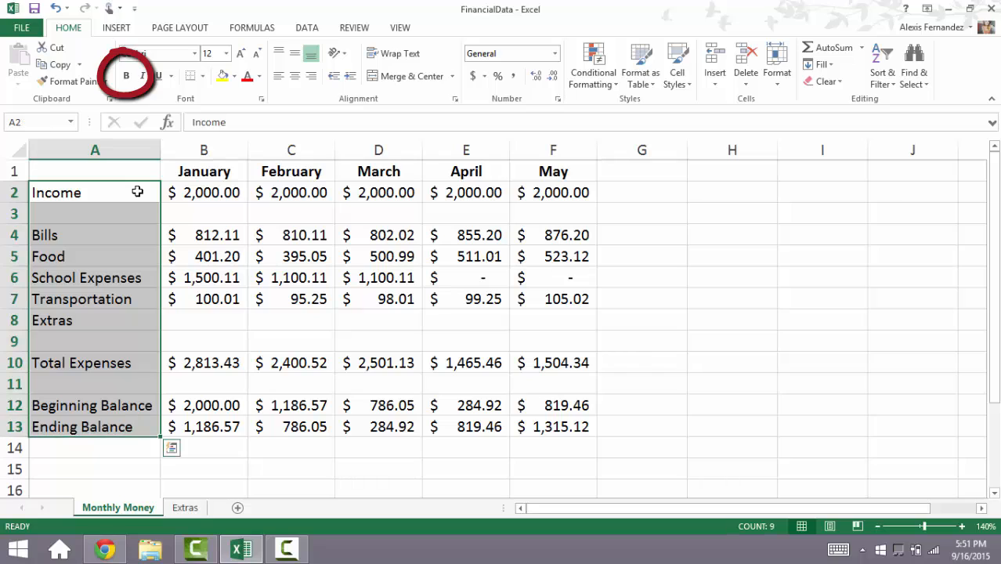
click(126, 76)
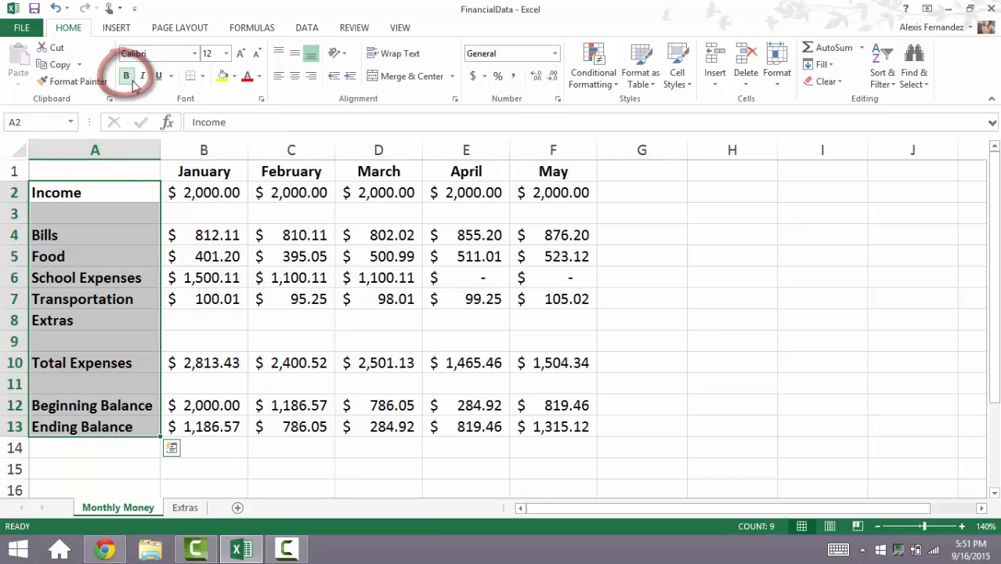
click(205, 444)
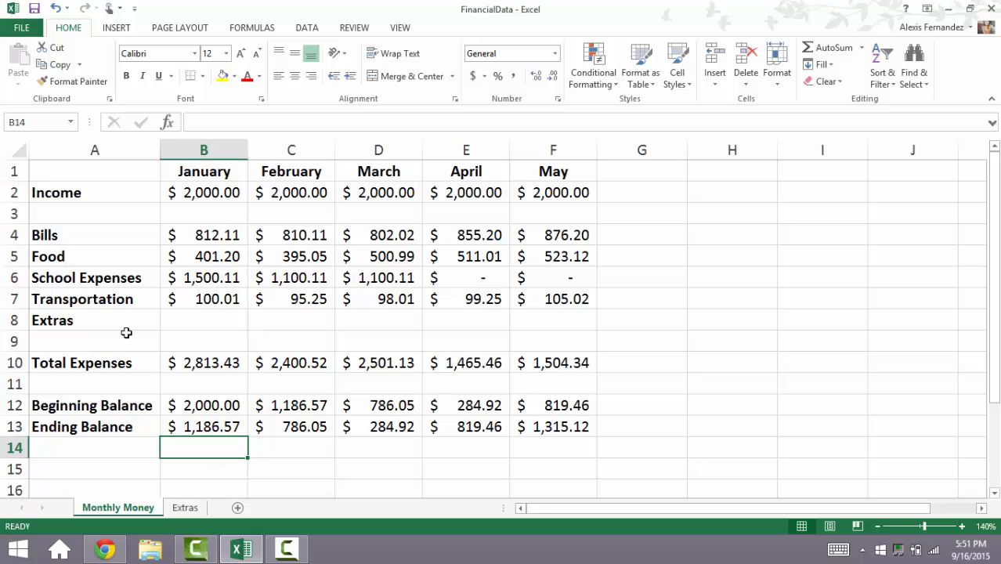
Step: On the Extras sheet, sort the expenses by the amounts in C2:C24 from smallest to largest, expanding the selection to adjacent columns
click(187, 512)
click(520, 279)
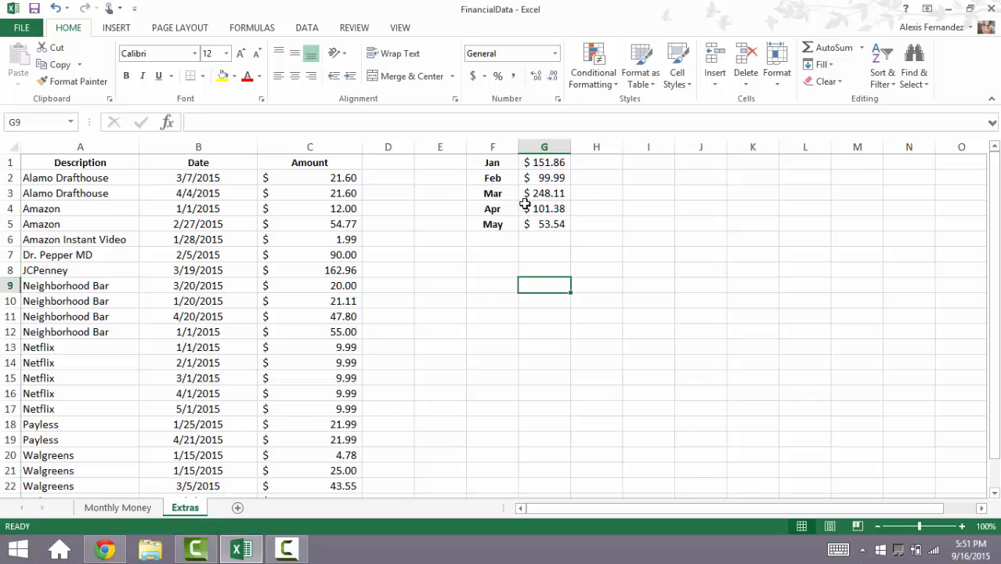
click(351, 178)
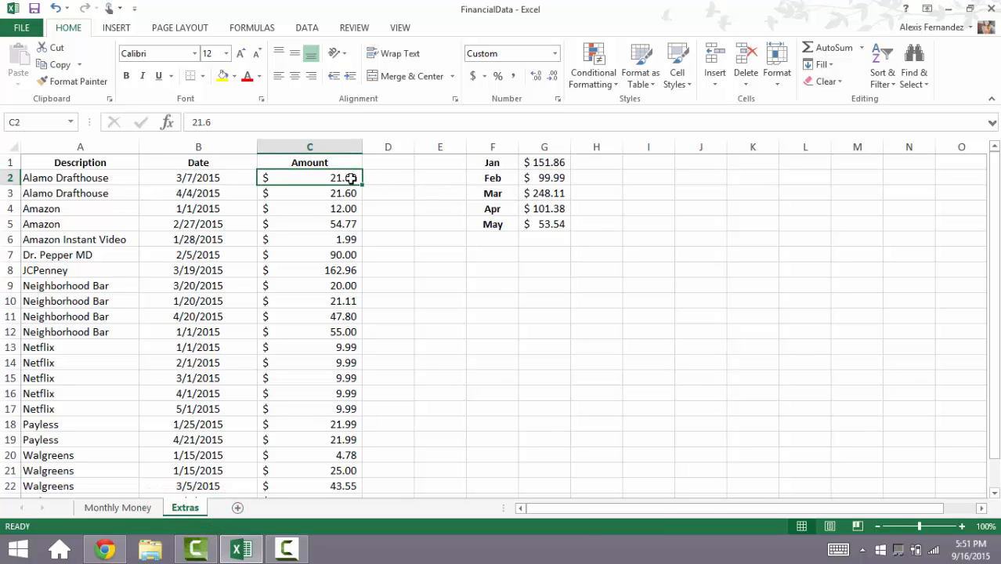
key(shift+Down)
key(shift+Down)
key(shift+Down)
key(shift+Down)
key(shift+Down)
key(shift+Down)
key(shift+Down)
key(shift+Down)
key(shift+Down)
key(shift+Down)
key(shift+Down)
key(shift+Down)
key(shift+Down)
key(shift+Down)
key(shift+Down)
key(shift+Down)
key(shift+Down)
key(shift+Down)
key(shift+Down)
key(shift+Down)
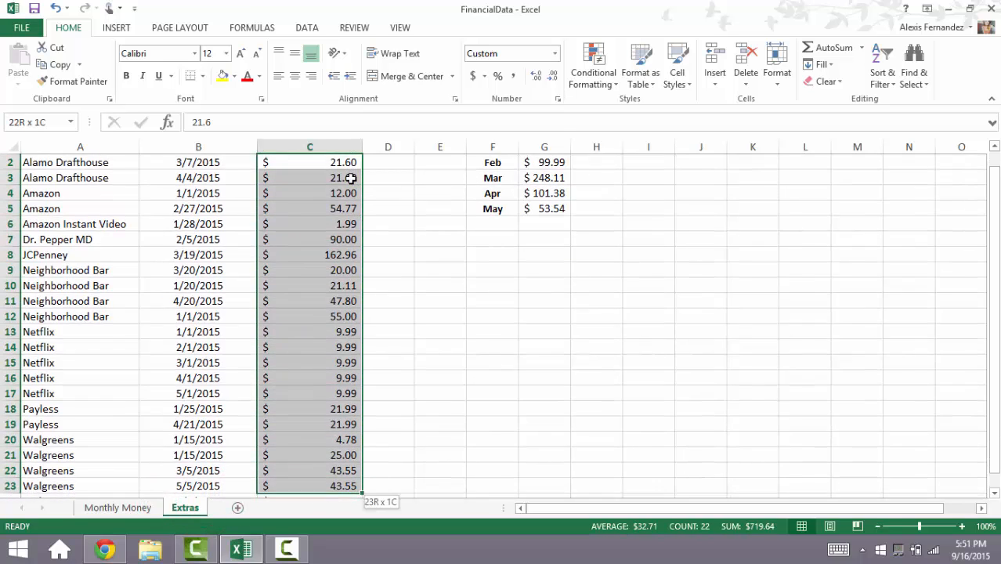
key(shift+Down)
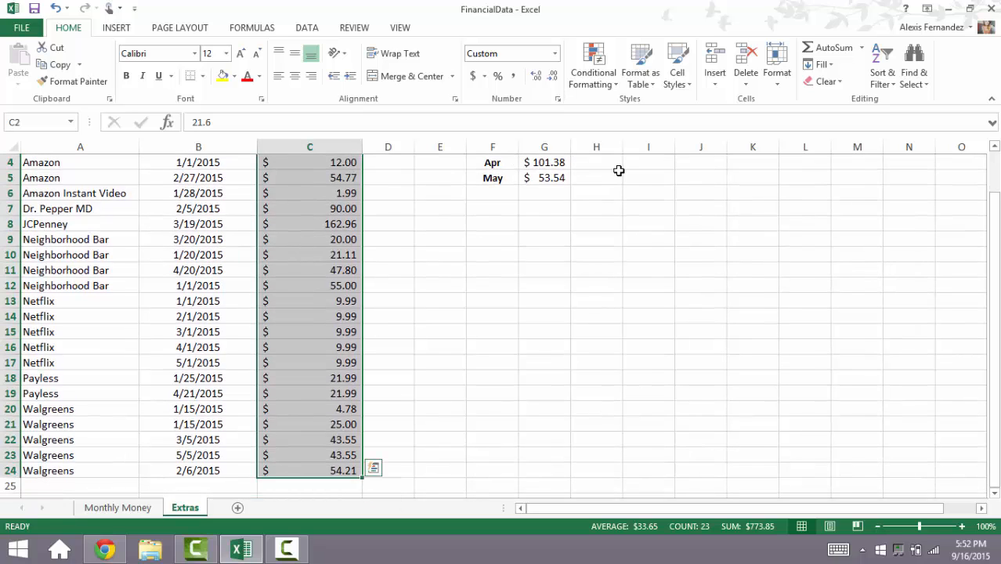
click(887, 91)
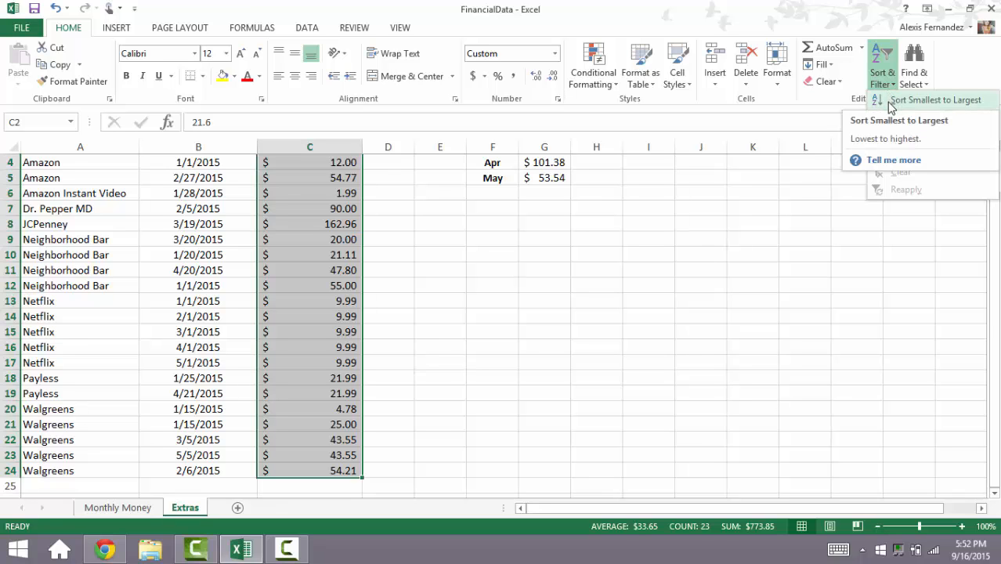
click(892, 101)
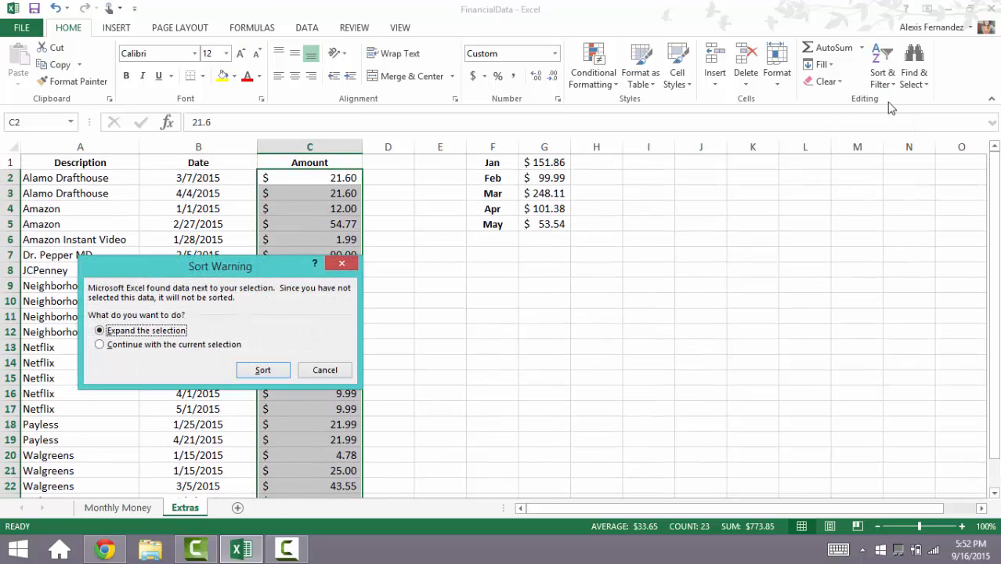
click(252, 372)
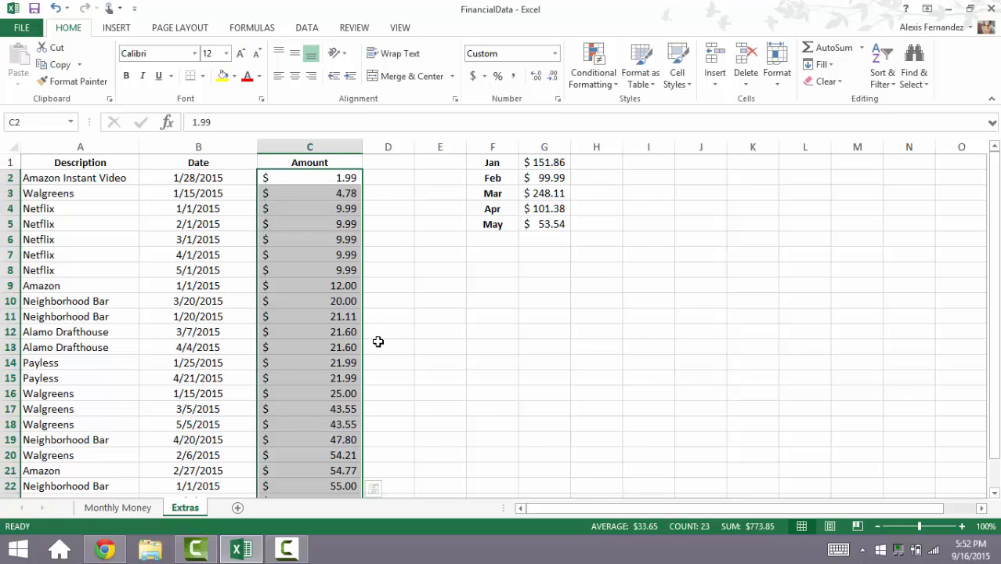
Step: Total the extra expenses in C26 of the Extras sheet with =SUM(C2:C24)
click(105, 365)
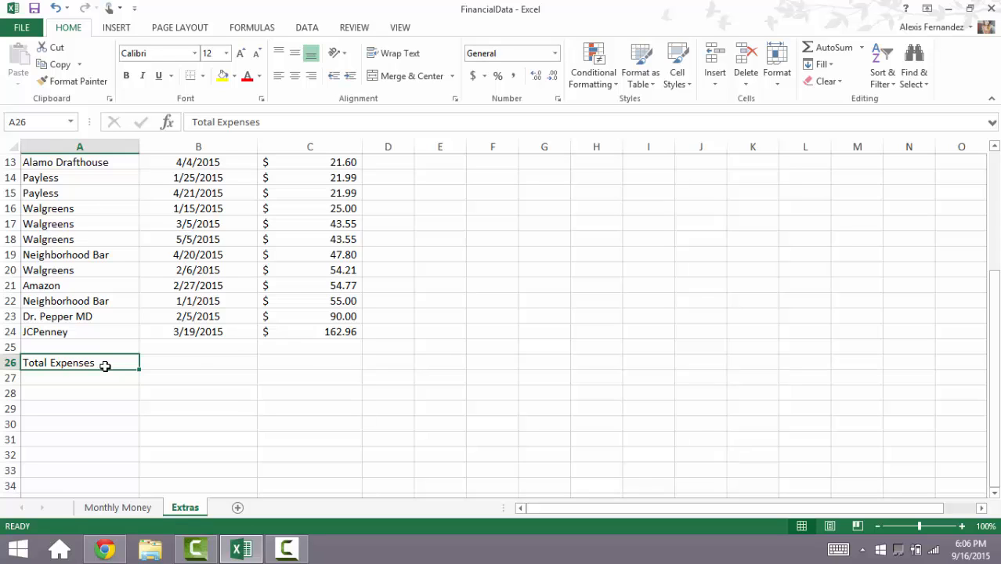
key(Right)
key(Right)
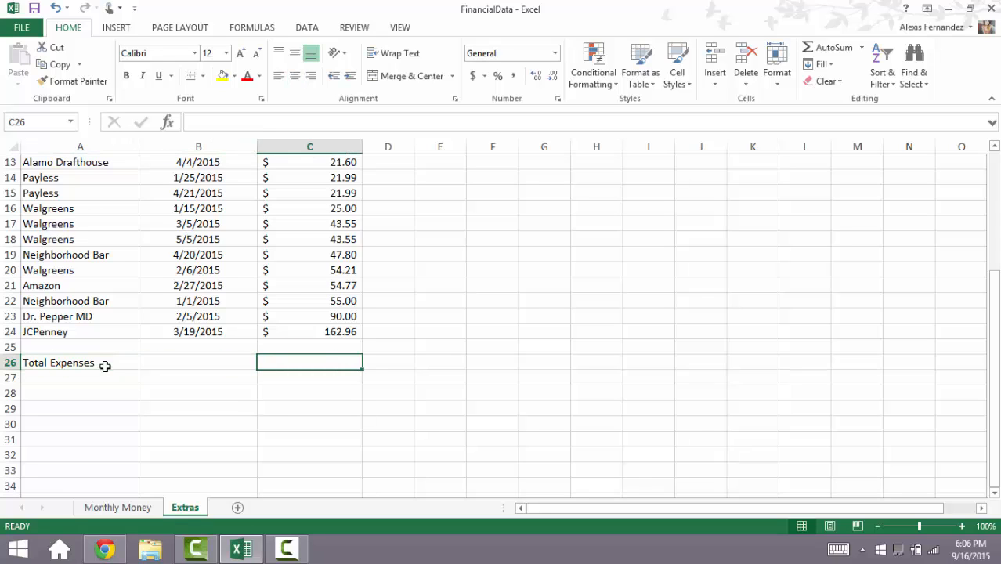
text(=SU)
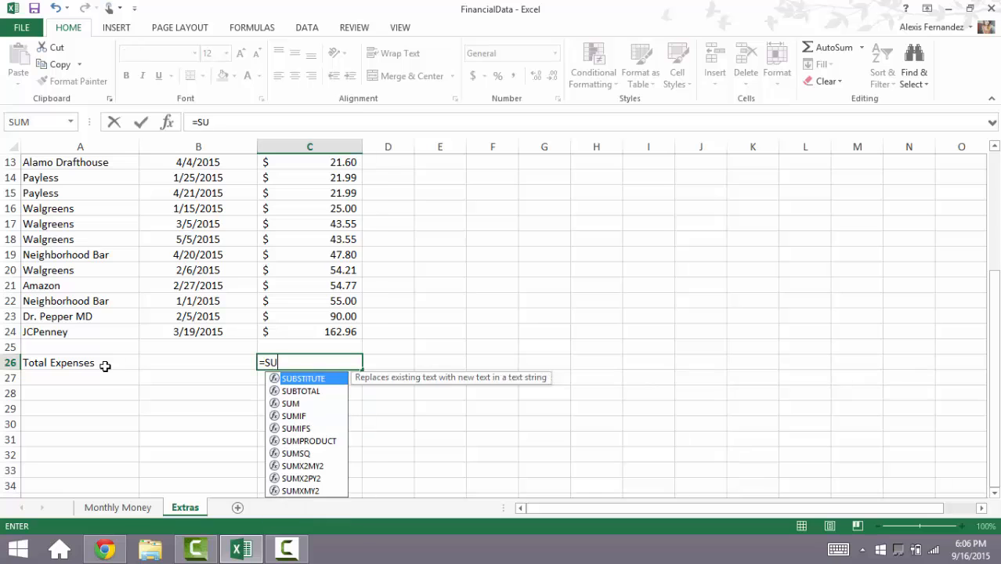
text(M()
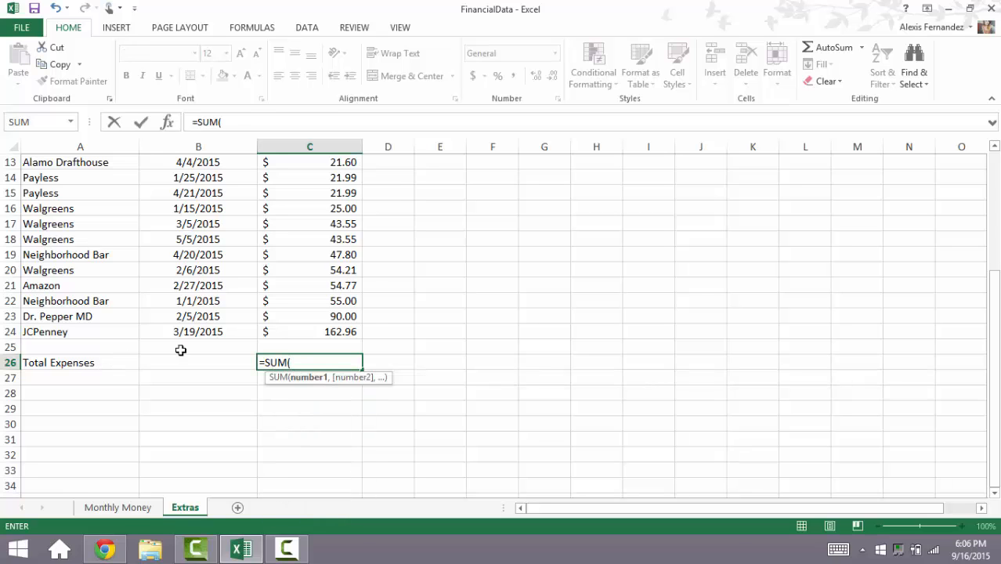
click(281, 333)
key(shift+Up)
key(shift+Up)
key(shift+Up)
key(shift+Up)
key(shift+Up)
key(shift+Up)
key(shift+Up)
key(shift+Up)
key(shift+Up)
key(shift+Up)
key(shift+Up)
key(shift+Up)
key(shift+Up)
key(shift+Up)
key(shift+Up)
key(shift+Up)
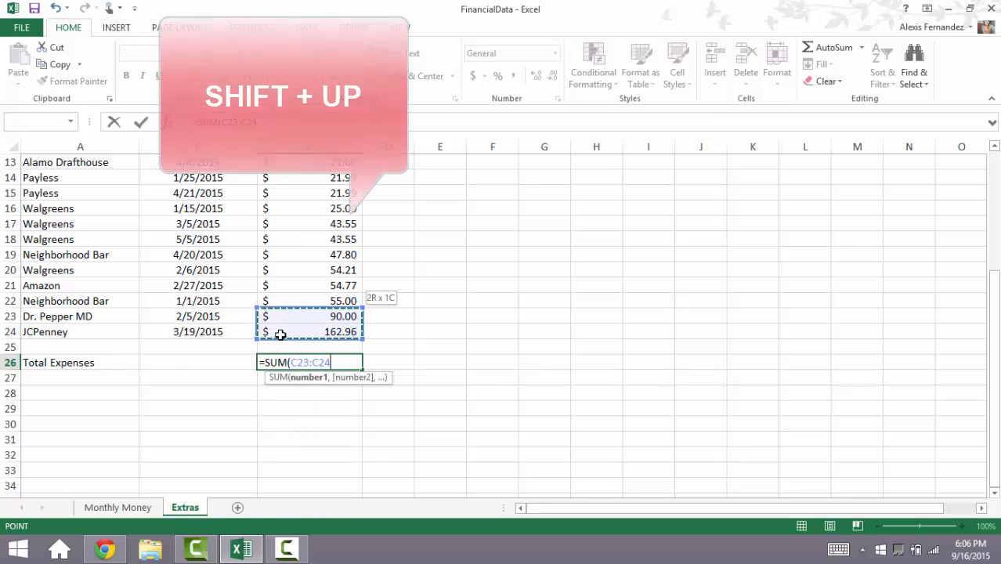
key(shift+Up)
key(shift+Up)
key(shift+Up)
key(shift+Up)
key(shift+Up)
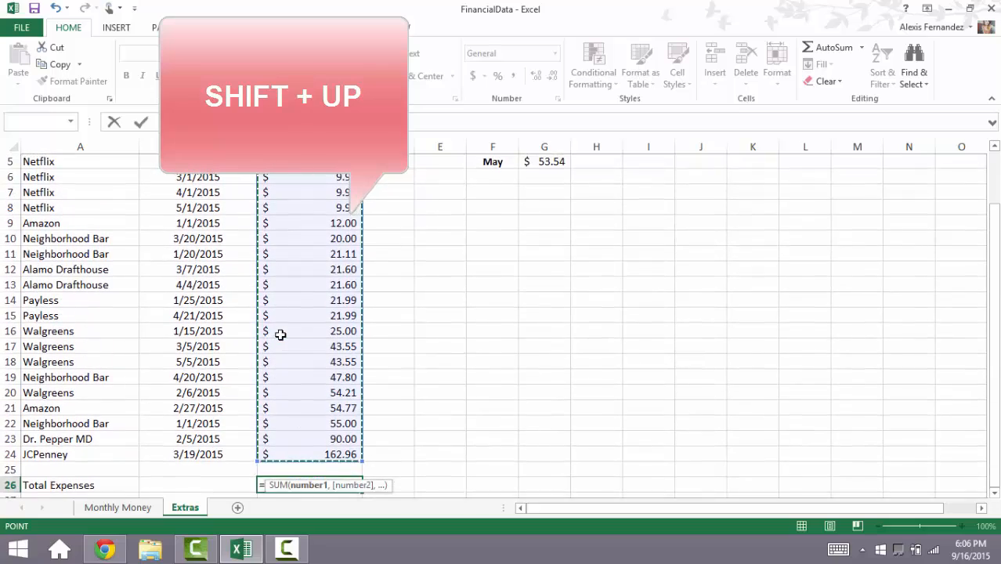
key(shift+Up)
key(shift+Up)
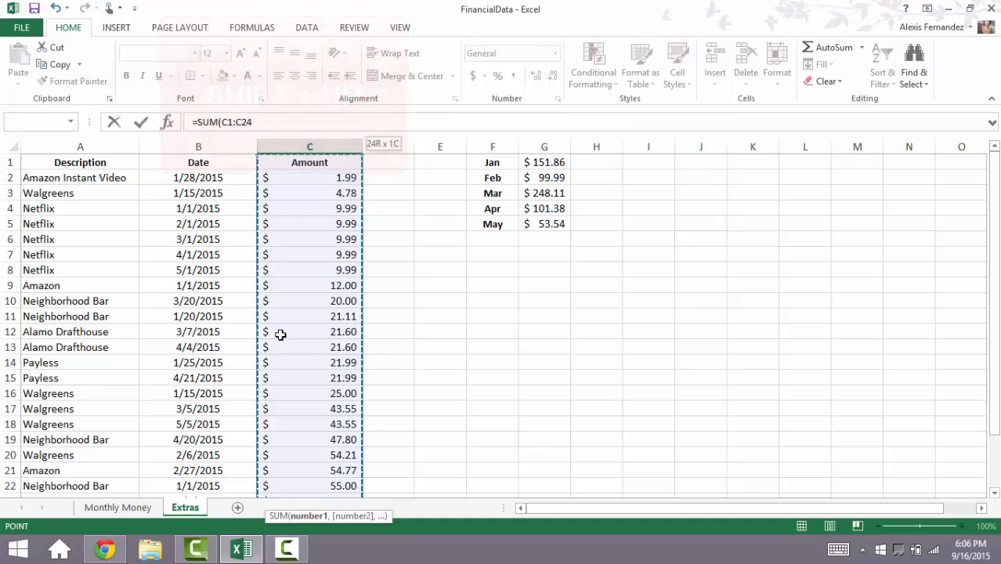
key(Return)
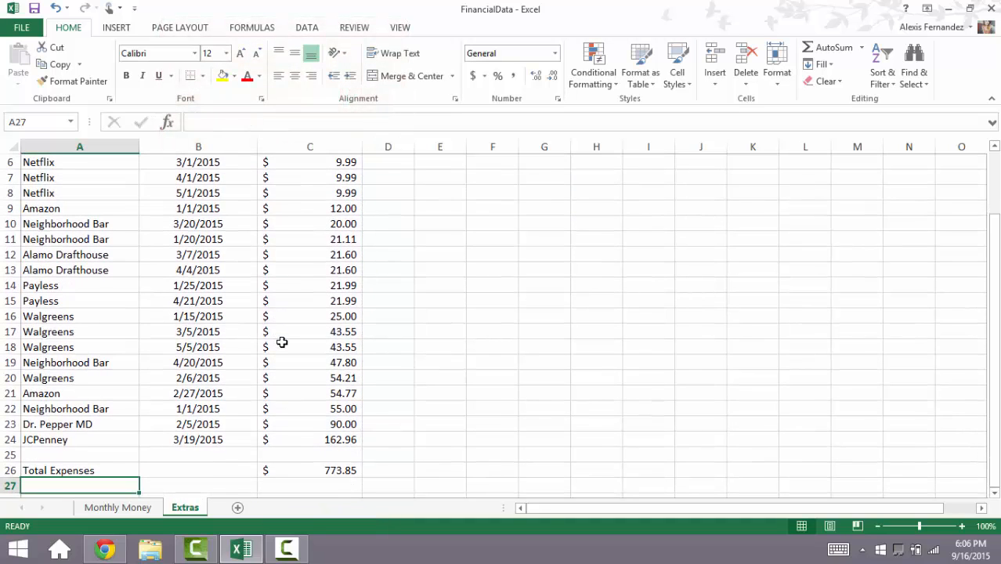
click(348, 471)
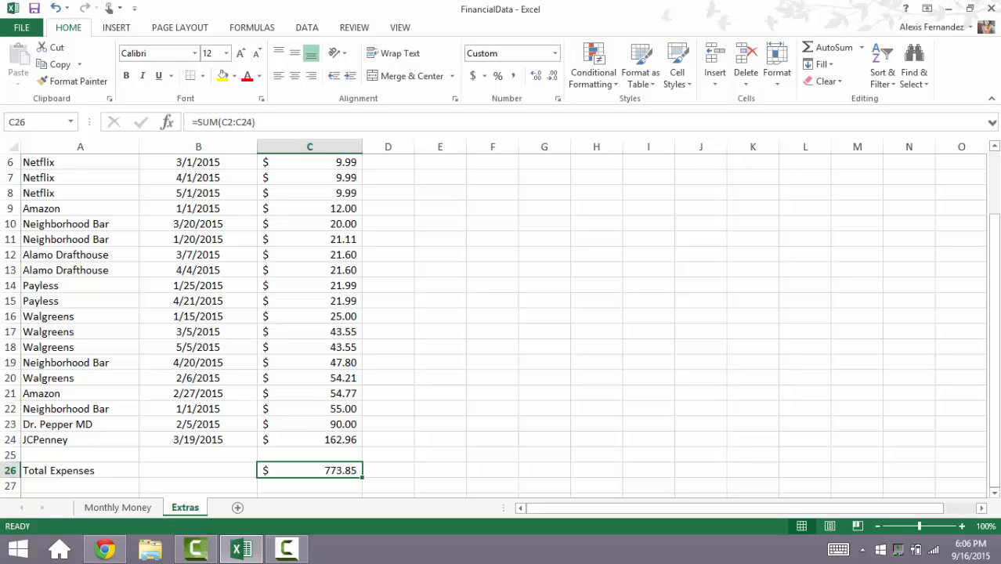
drag(997, 272, 997, 210)
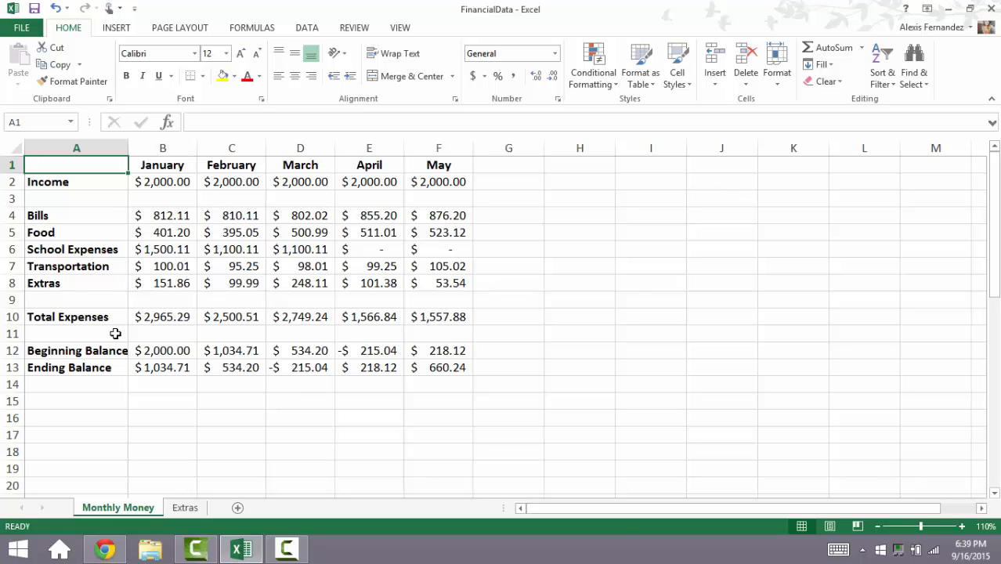
Step: Insert a clustered column chart of the ending balances in A13:F13 and place it beside the budget table around columns G to L
click(109, 366)
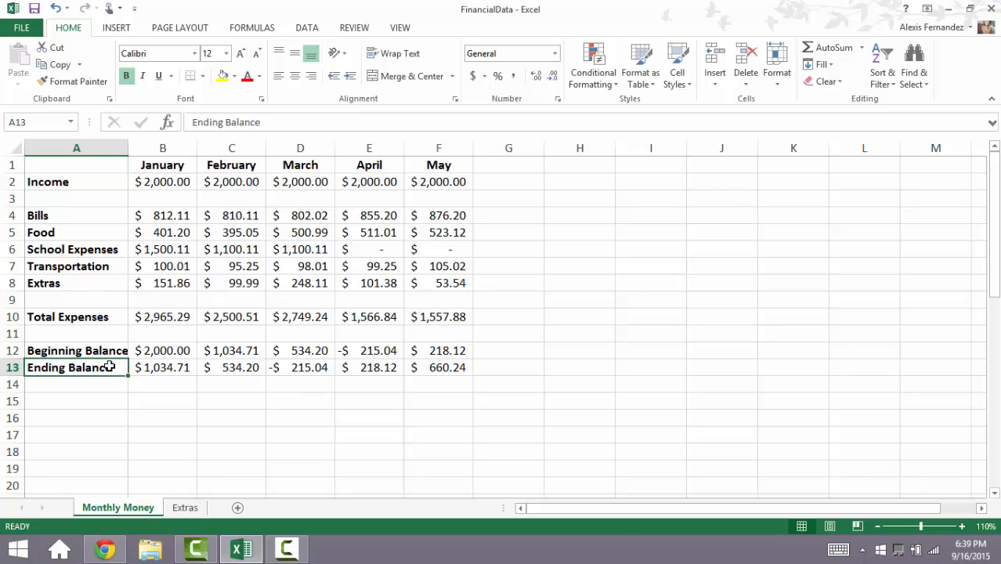
key(shift+Right)
key(shift+Right)
key(shift+Right)
key(shift+Right)
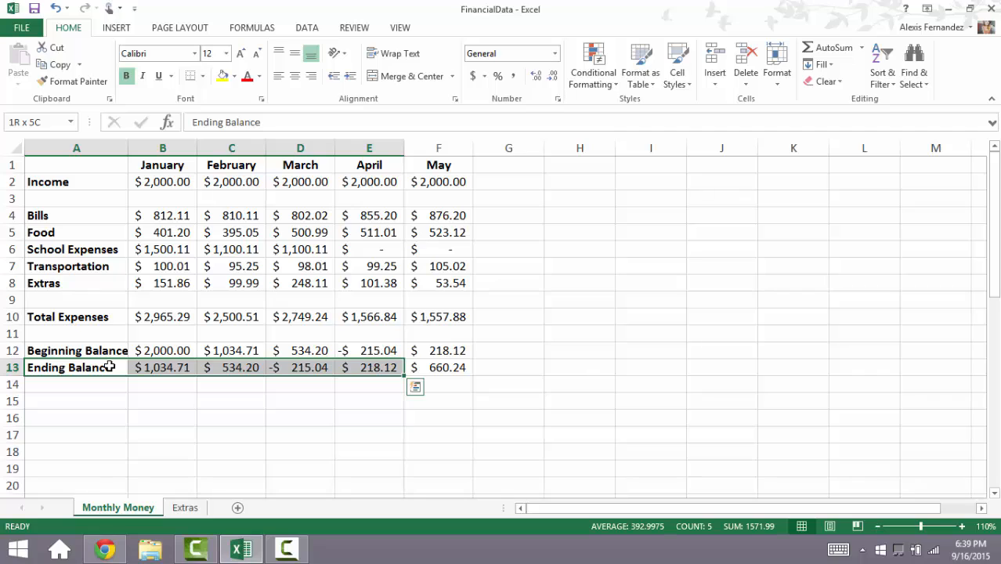
key(shift+Right)
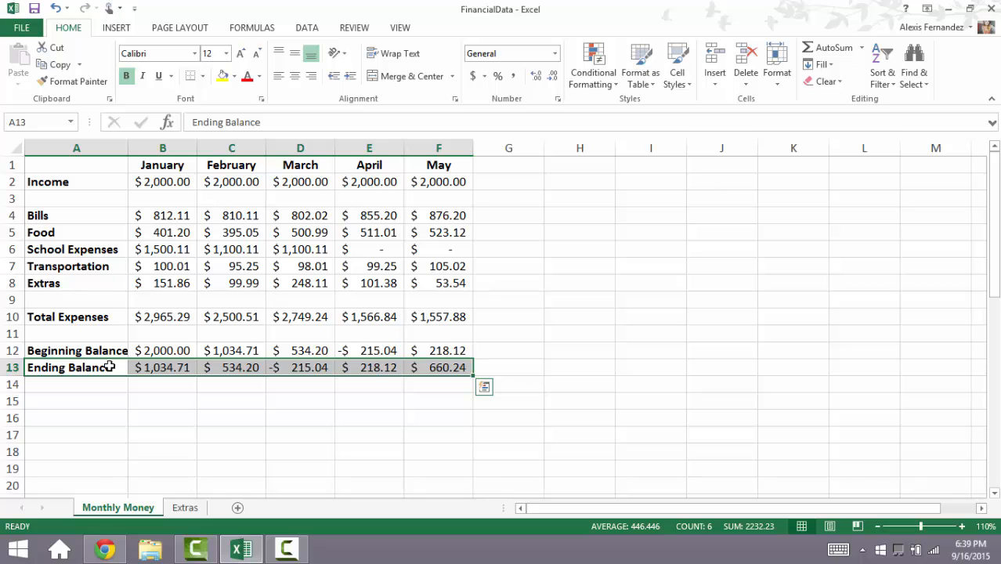
click(115, 28)
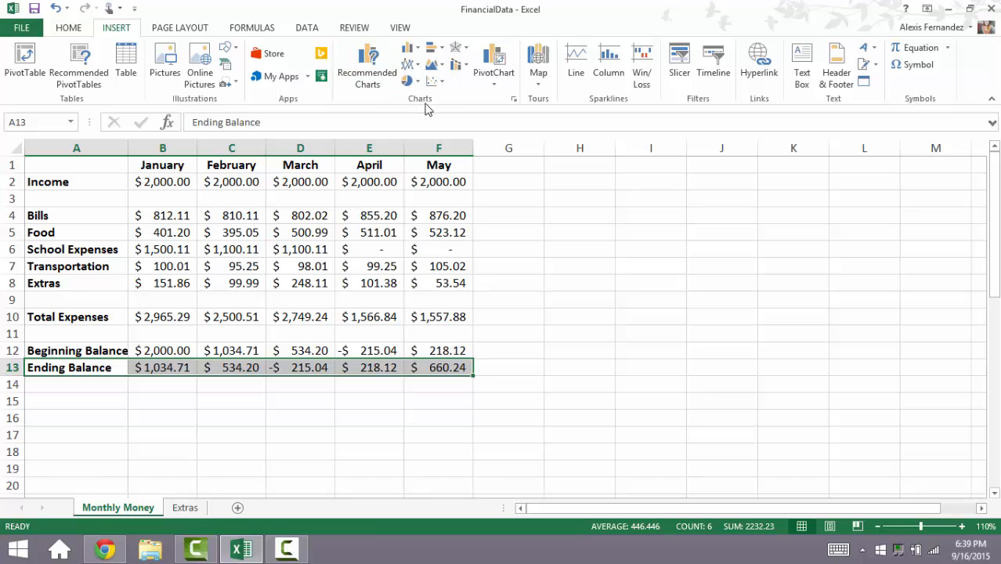
click(513, 101)
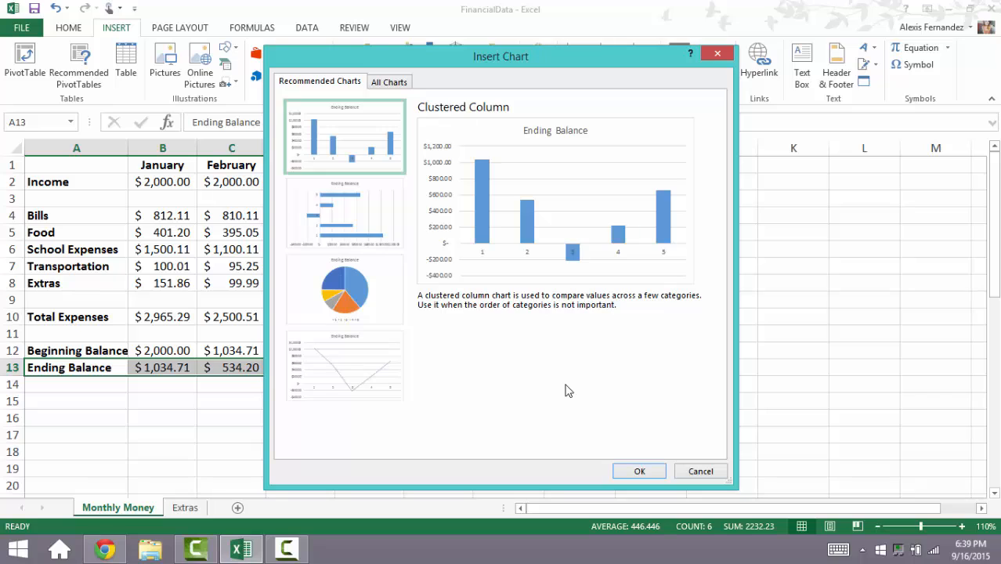
click(637, 471)
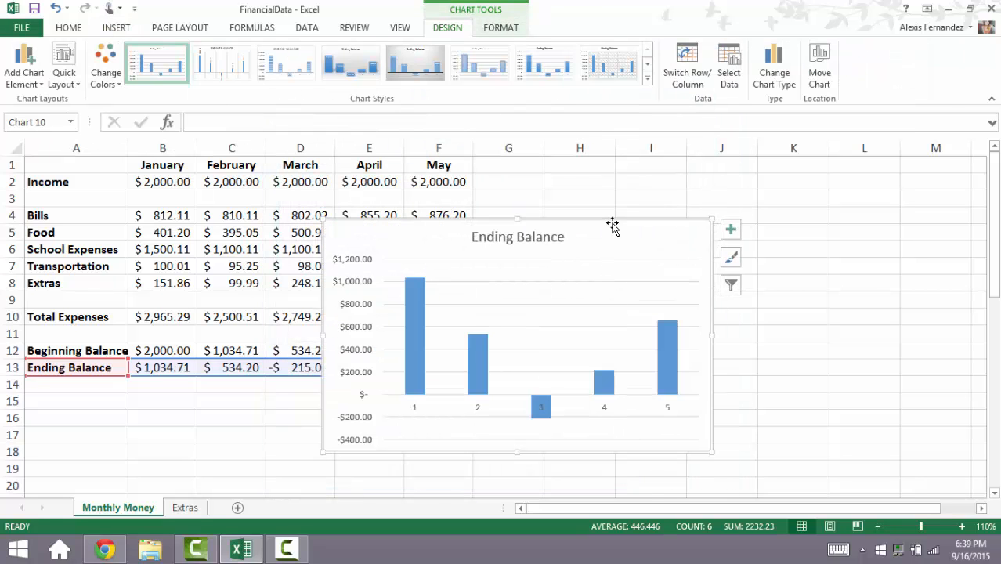
mouse_move(612, 235)
mouse_down()
mouse_move(699, 233)
mouse_move(819, 202)
mouse_move(807, 199)
mouse_up()
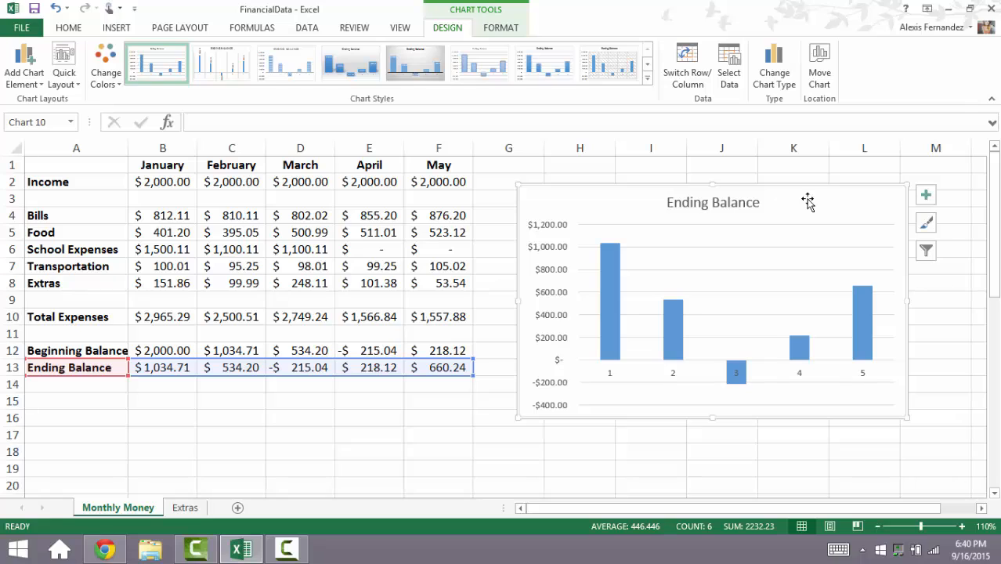
drag(806, 202, 787, 191)
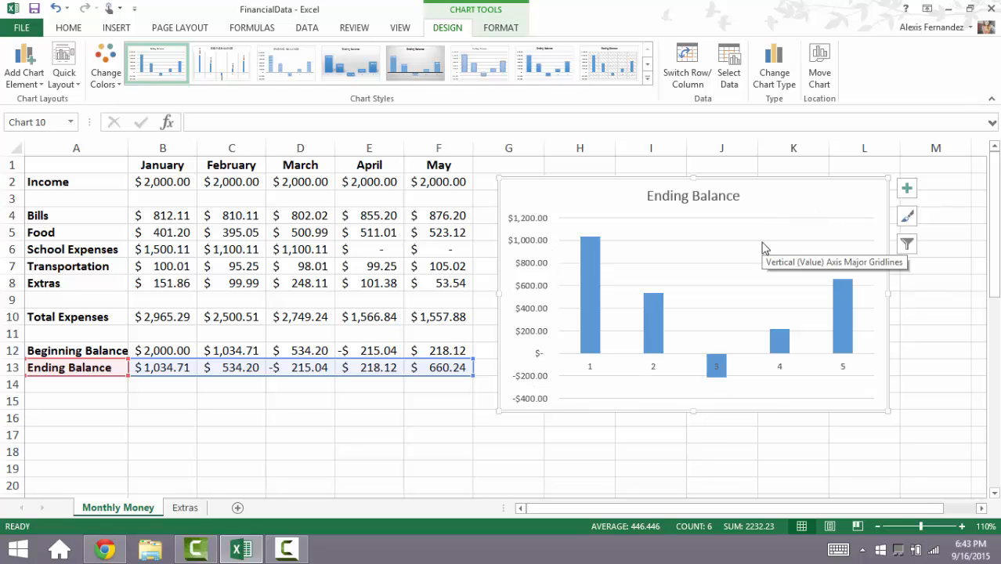
Step: Change the fill colour of all columns in the Ending Balance chart to dark grey
right_click(763, 247)
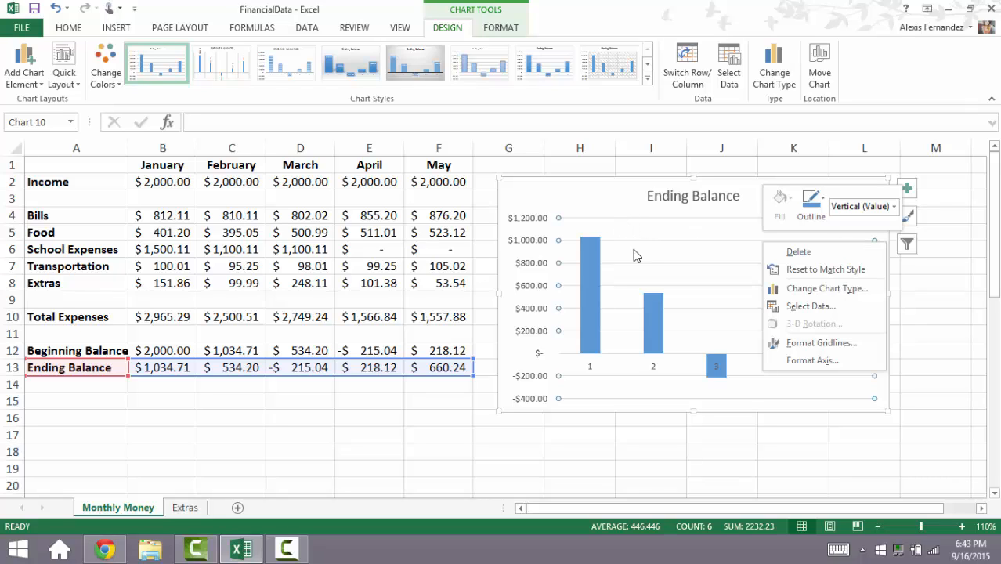
key(Escape)
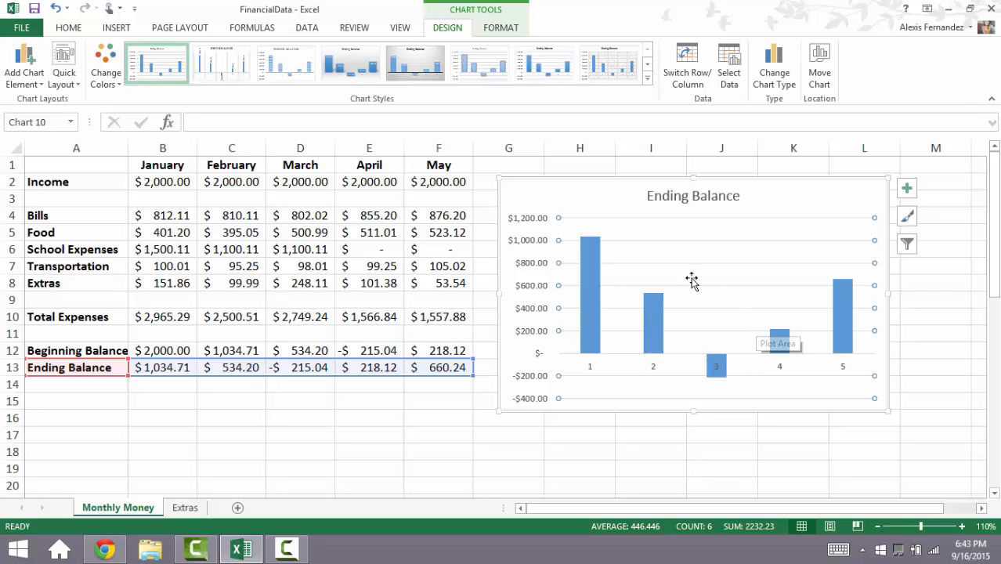
click(594, 279)
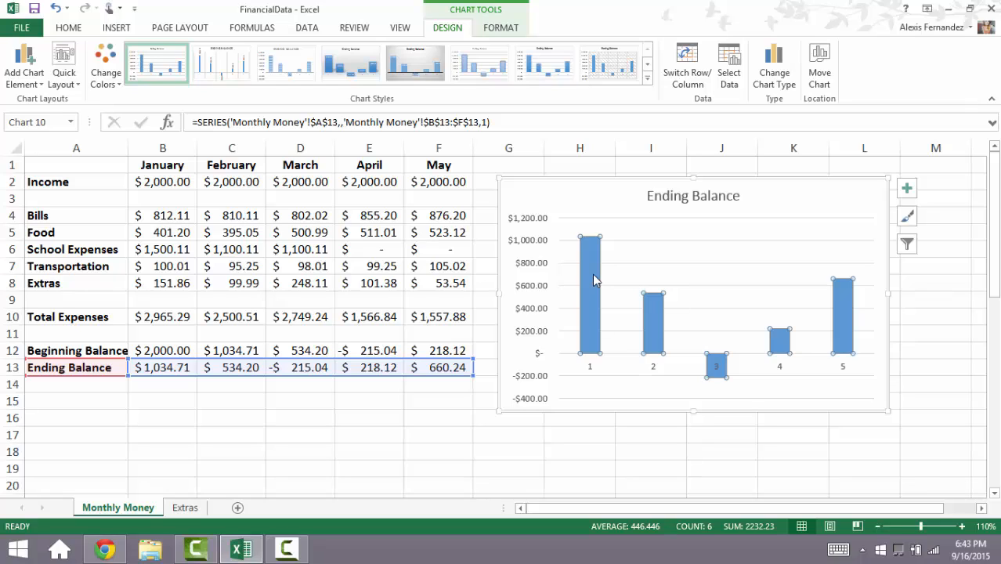
right_click(593, 280)
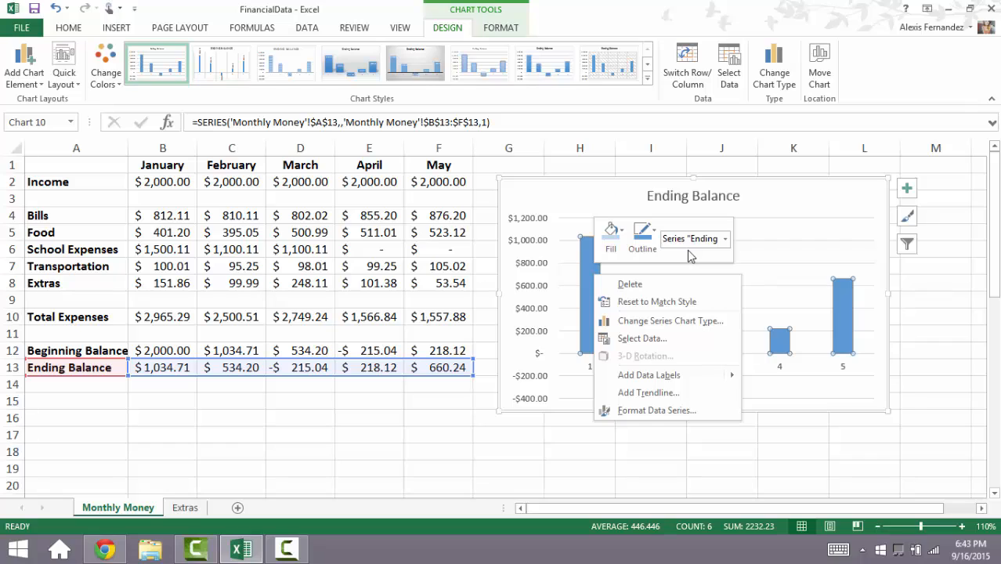
click(612, 232)
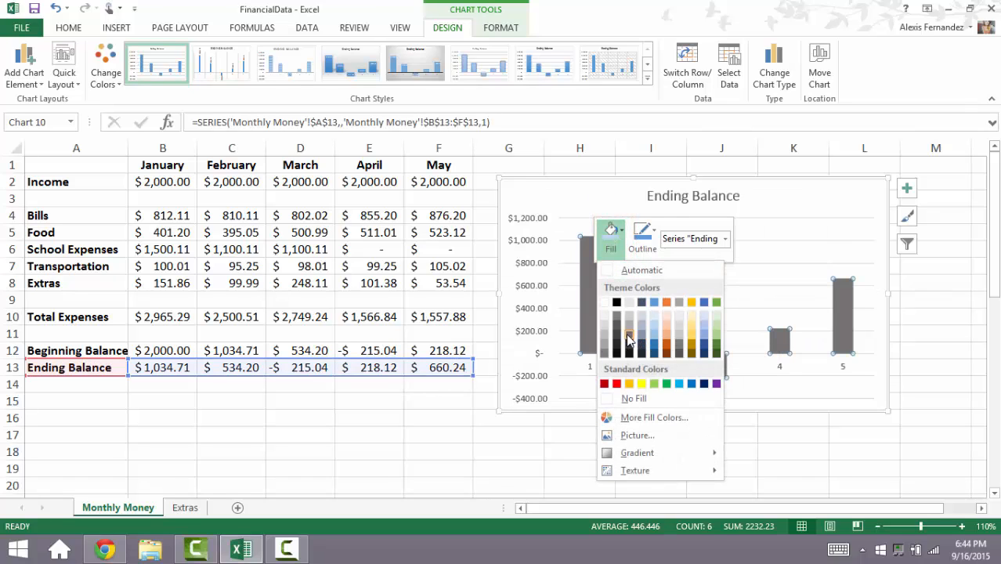
click(618, 338)
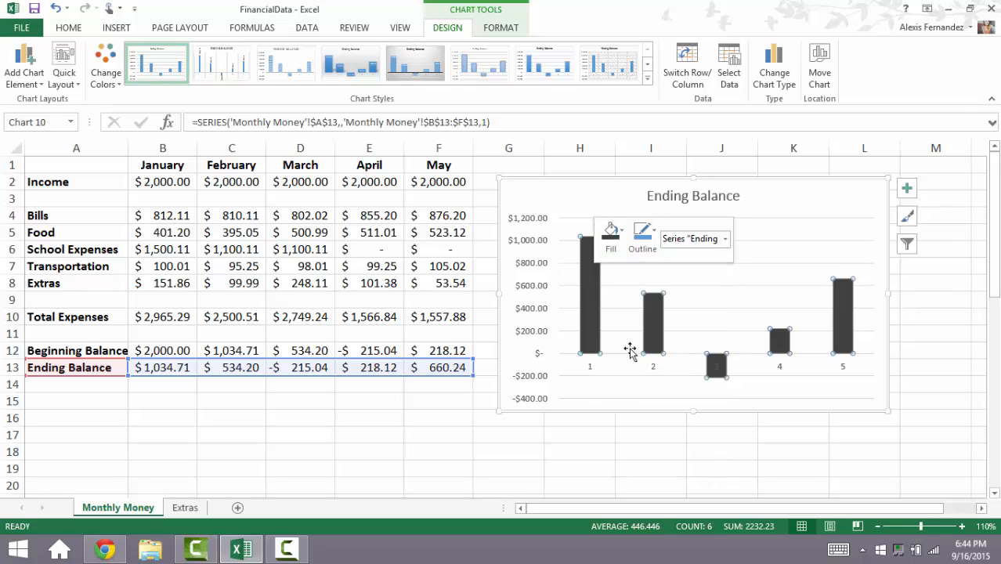
click(670, 389)
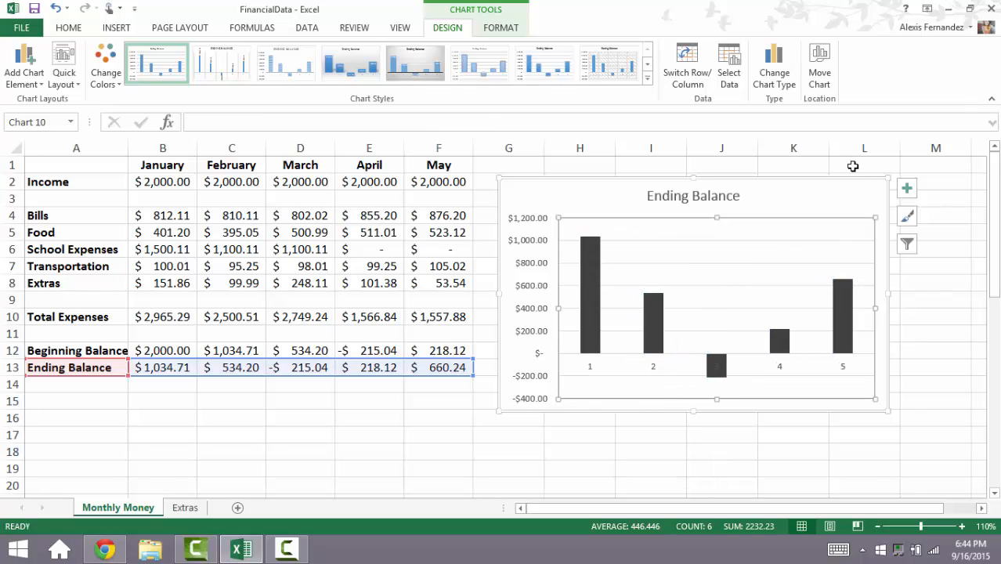
click(846, 197)
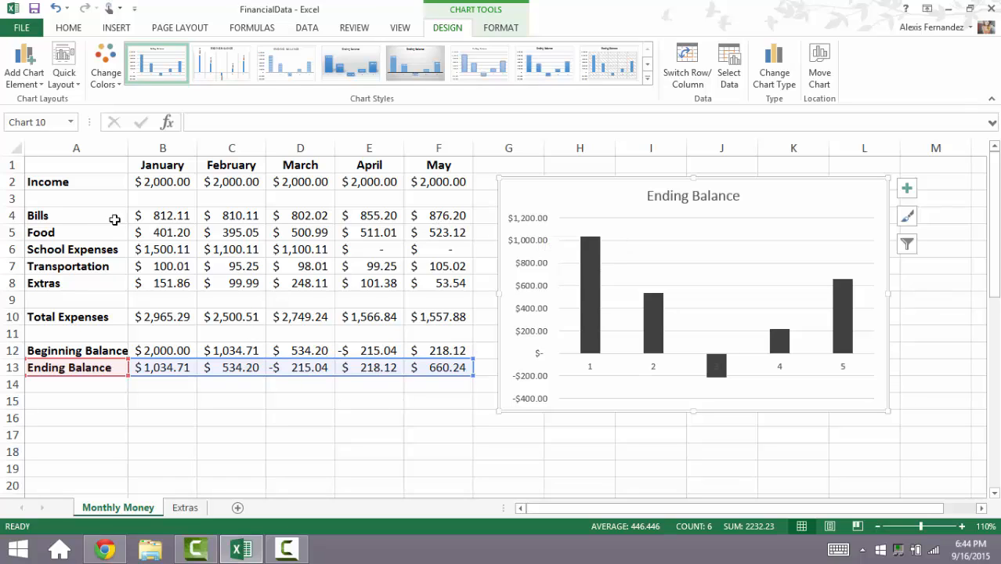
Step: Insert a pie chart of the January expenses in A4:B8 and place it over the Ending Balance chart
click(107, 216)
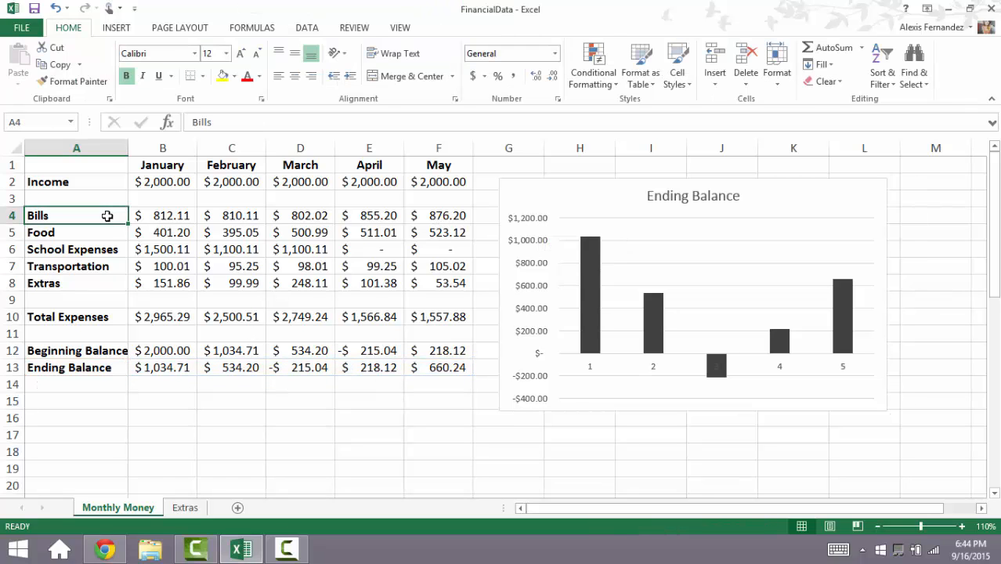
key(shift+Down)
key(shift+Down)
key(shift+Down)
key(shift+Down)
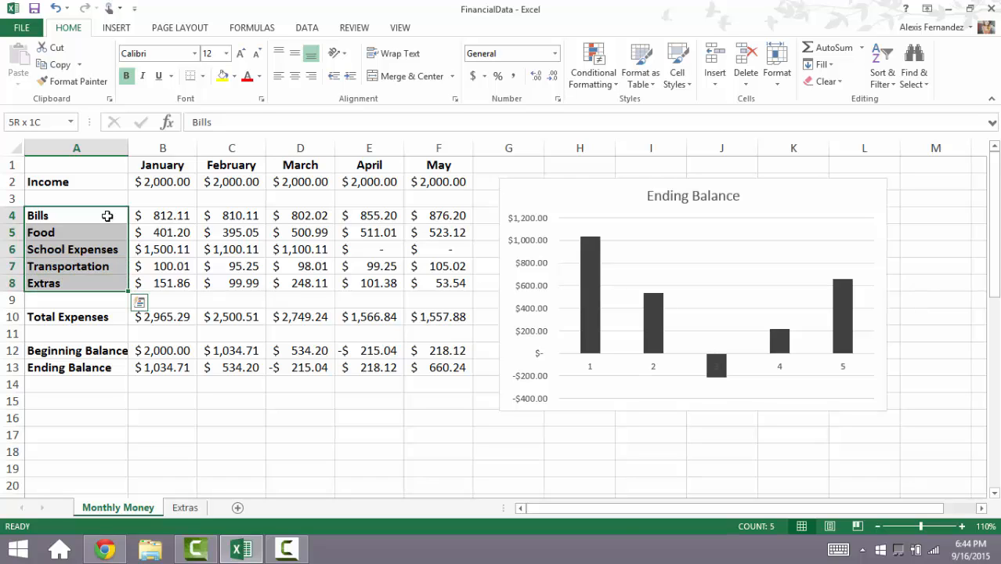
key(shift+Right)
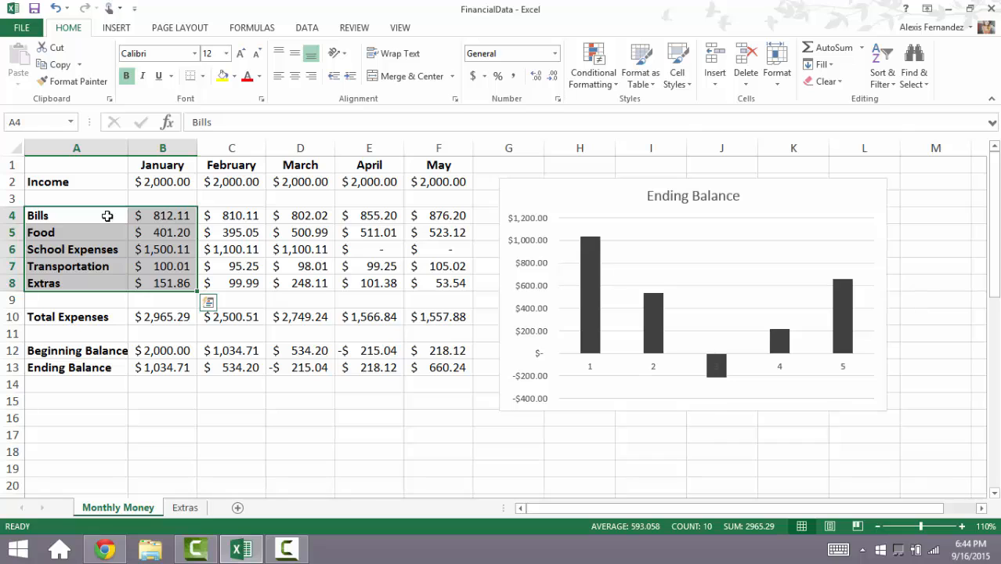
click(125, 29)
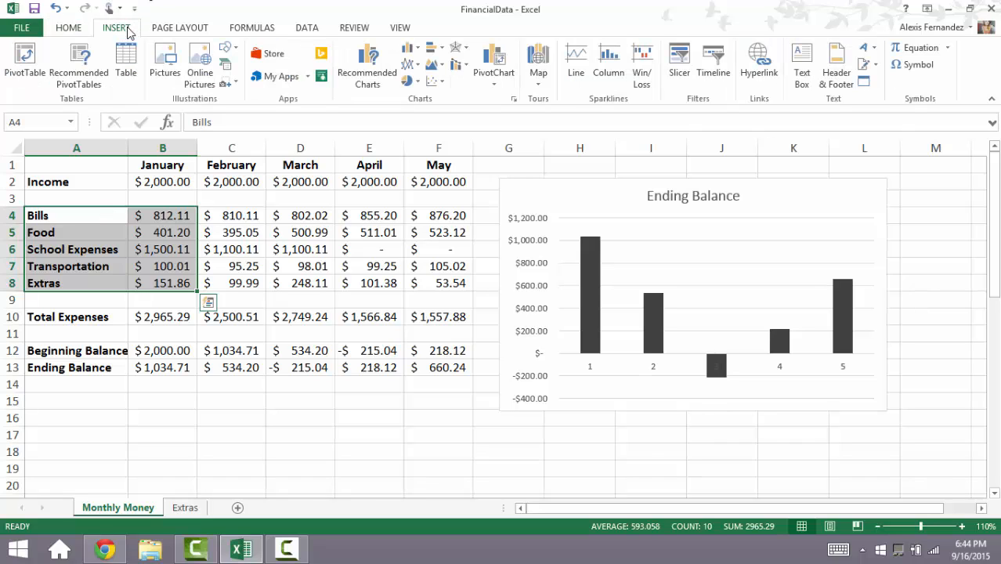
click(513, 99)
click(379, 199)
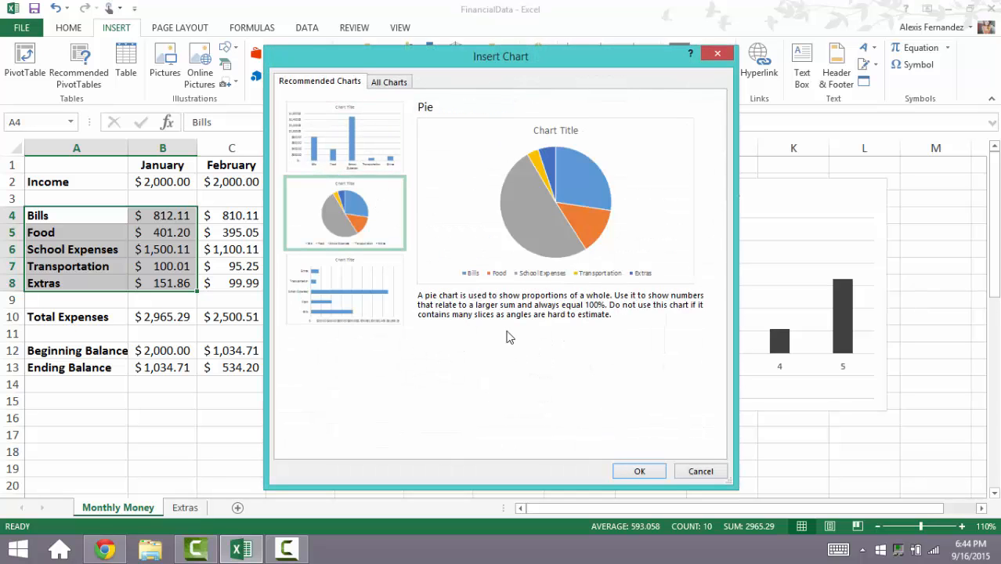
click(636, 473)
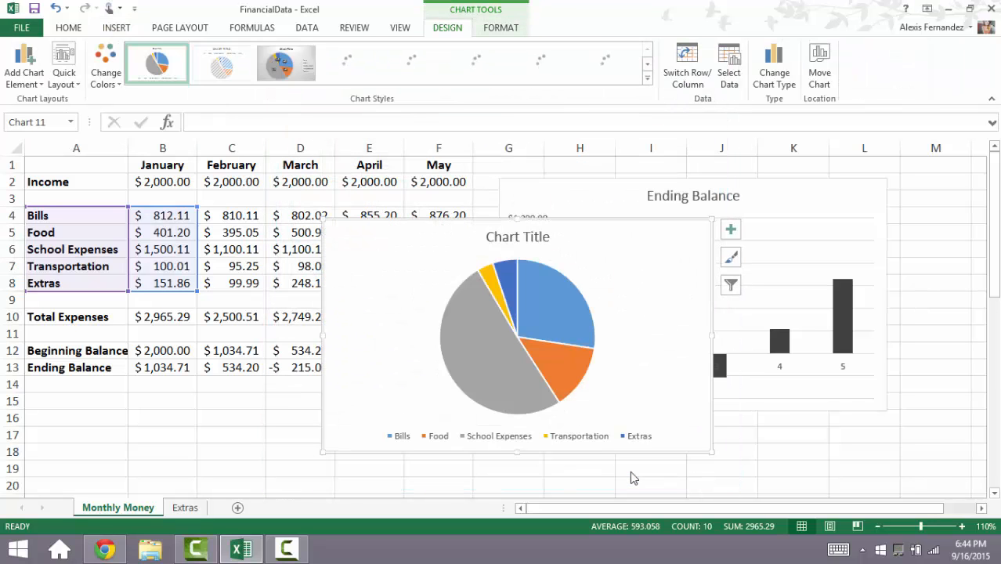
drag(602, 229, 776, 189)
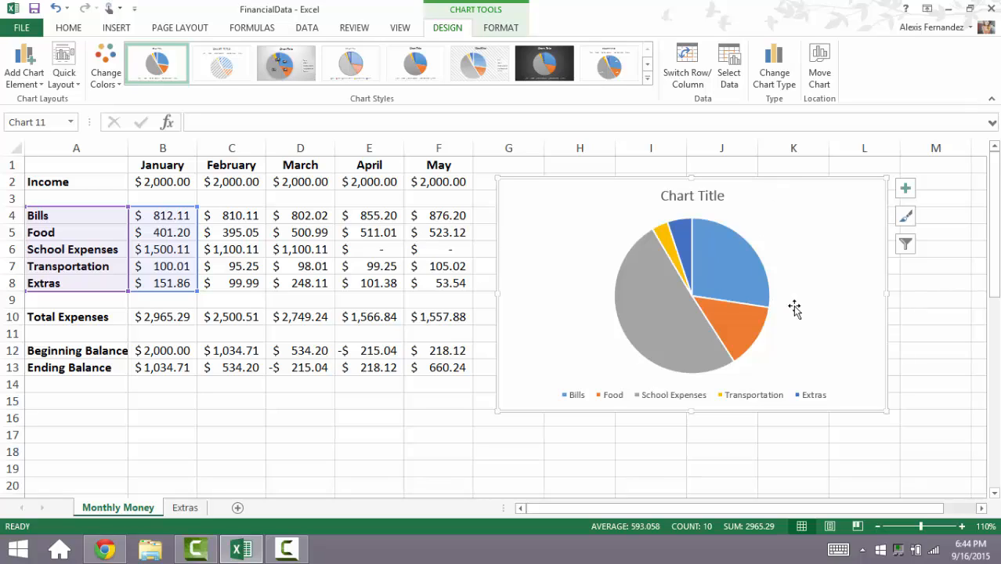
Step: Add data callouts to the slices of the January expenses pie chart
right_click(726, 275)
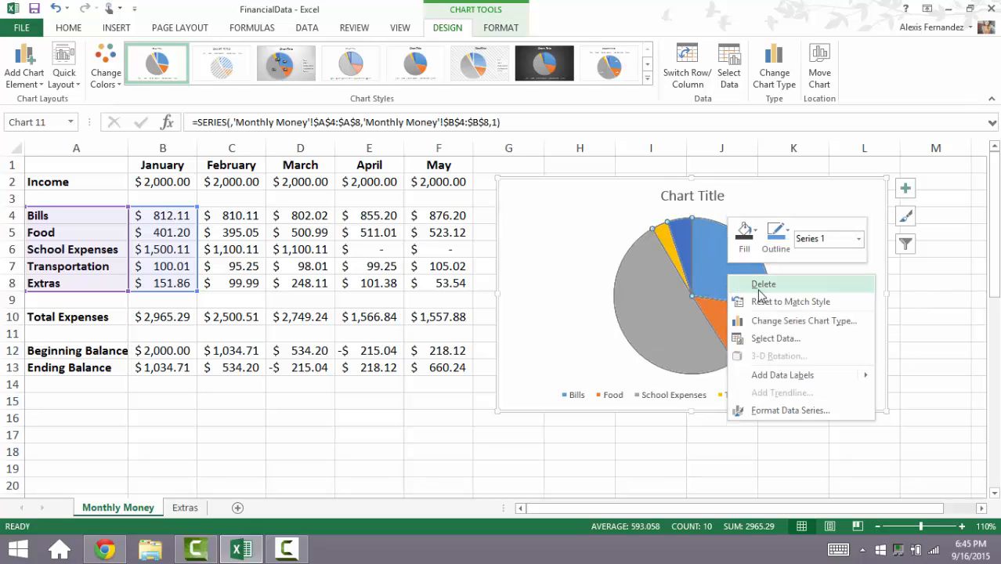
mouse_move(793, 379)
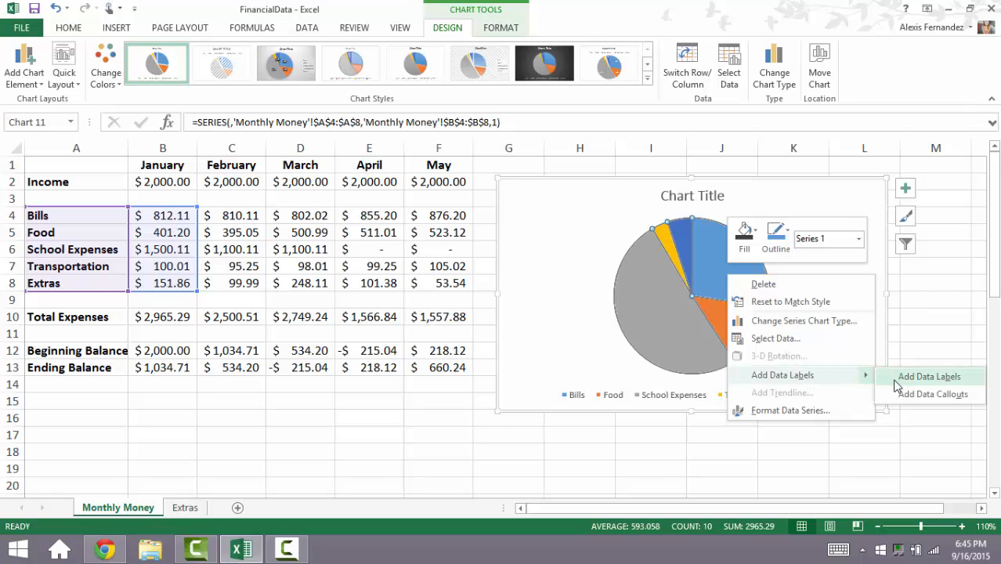
click(913, 400)
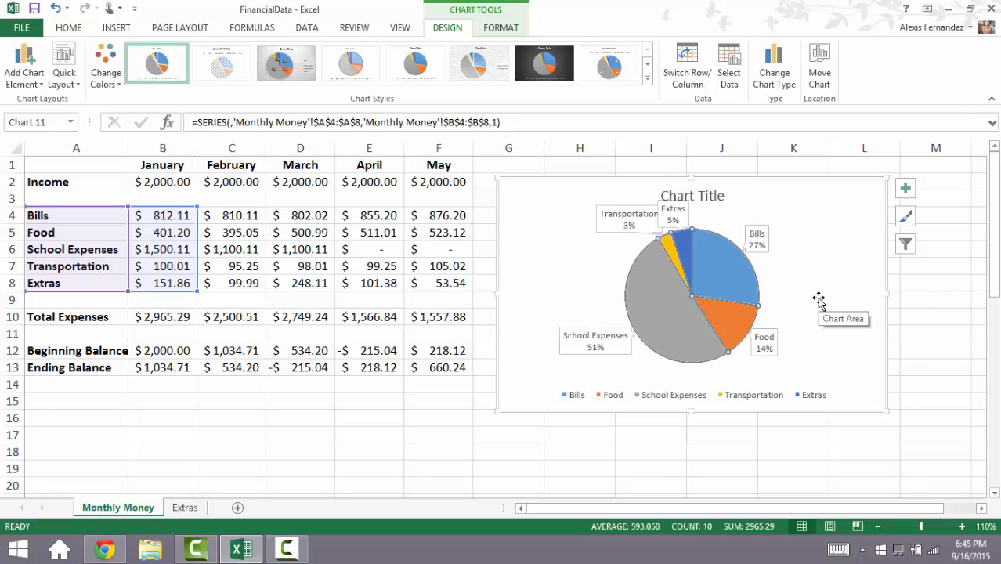
right_click(737, 291)
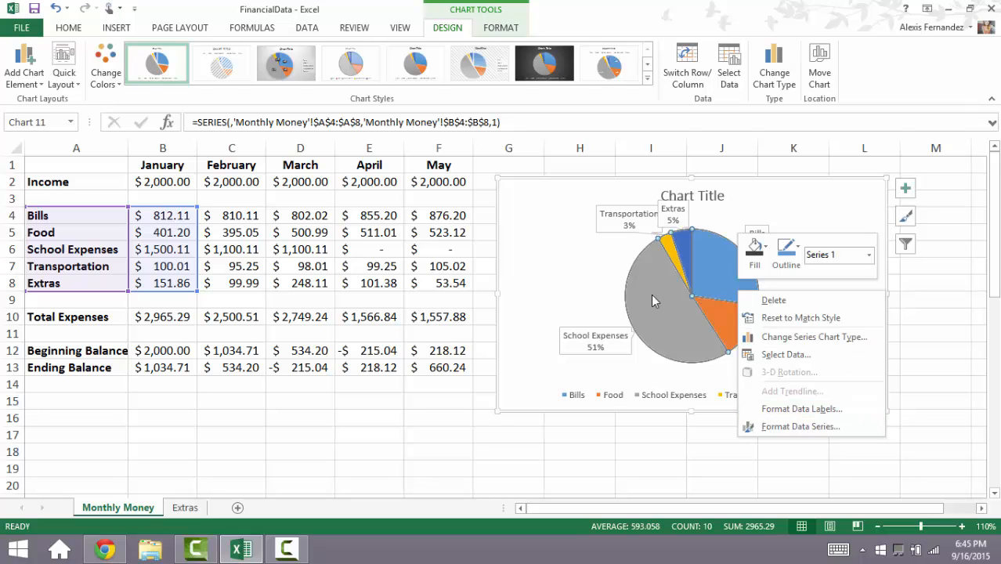
key(Escape)
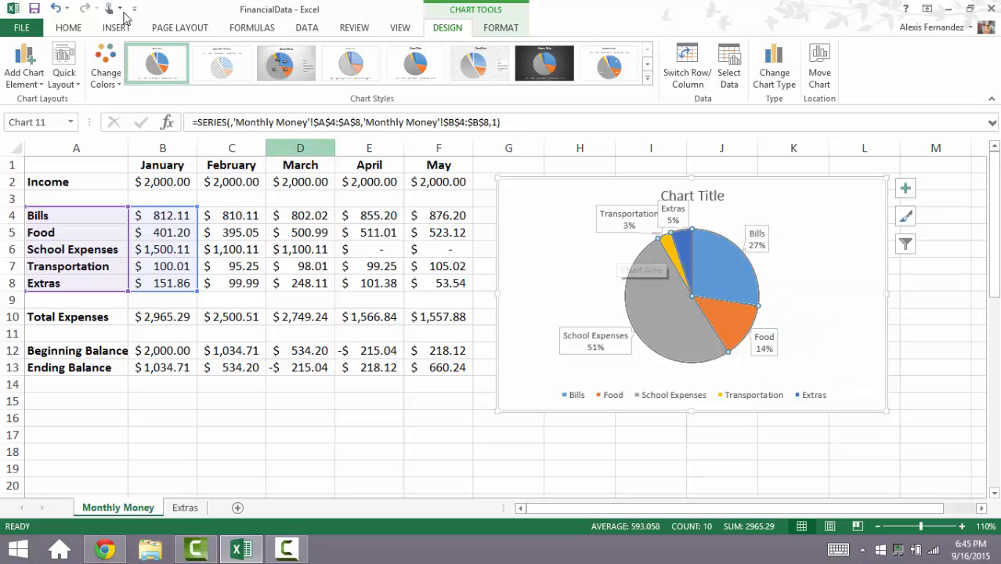
Step: Save the workbook to the Desktop as a PDF named FinancialData, with standard optimization and opening after publishing
click(6, 29)
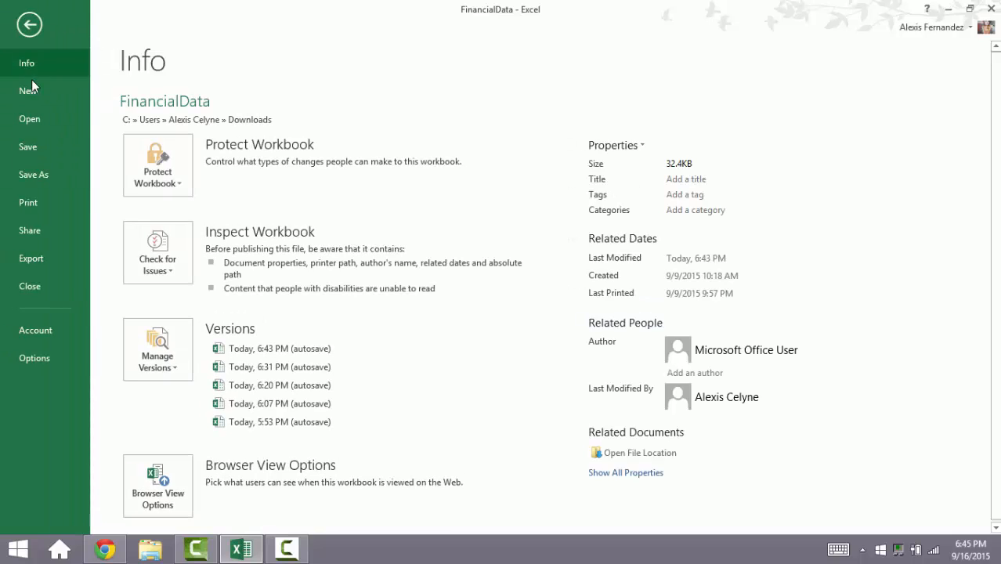
click(51, 174)
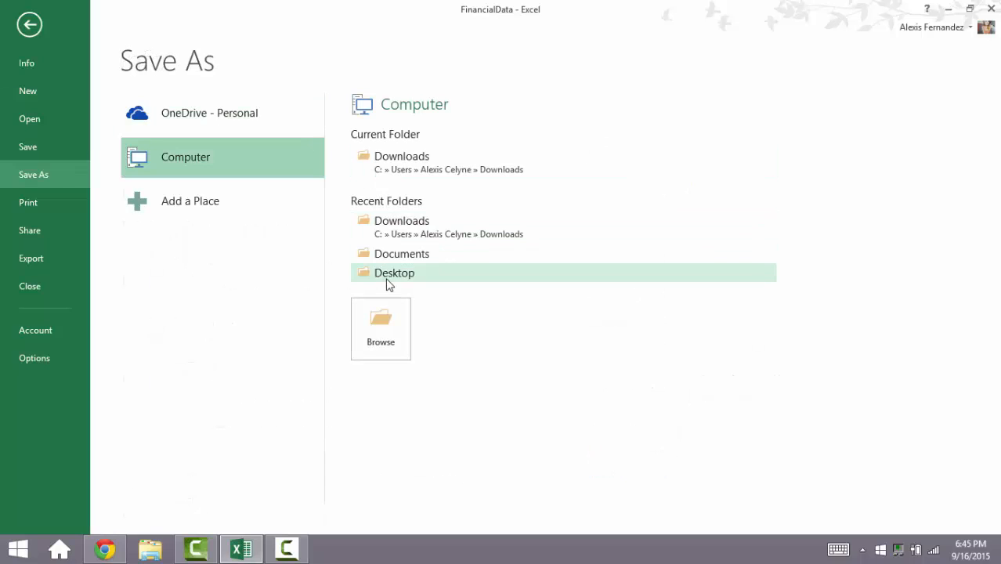
click(390, 282)
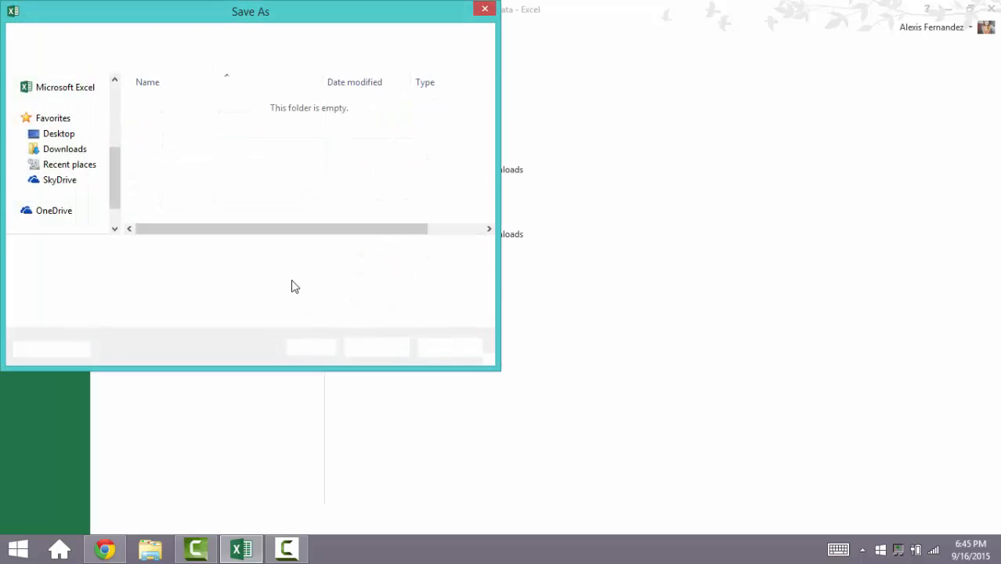
click(241, 270)
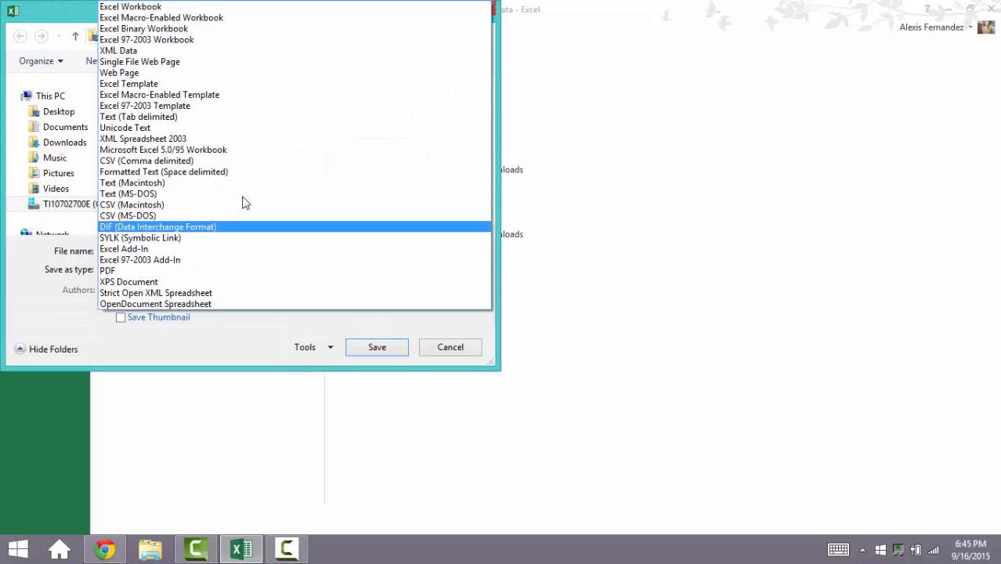
click(247, 277)
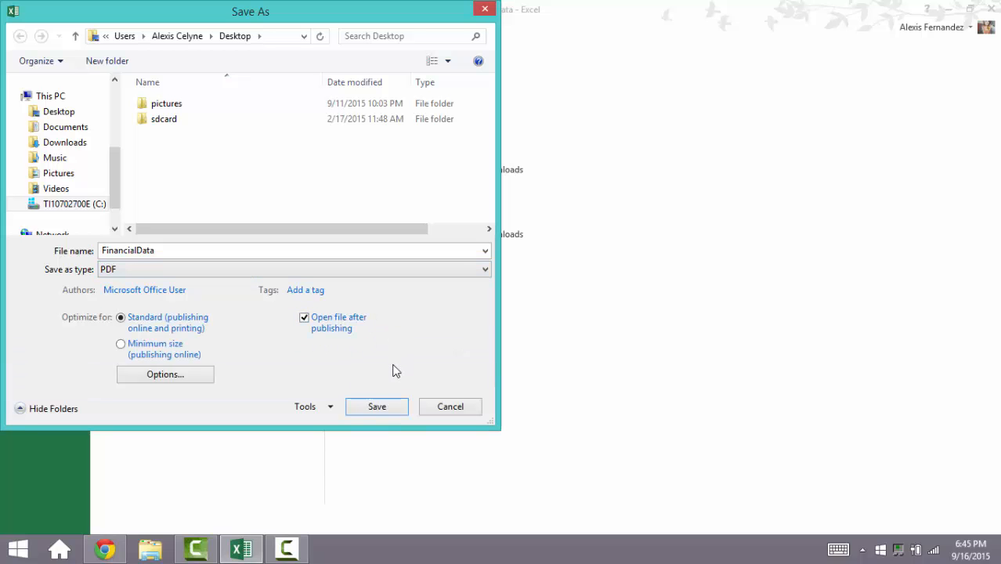
click(388, 407)
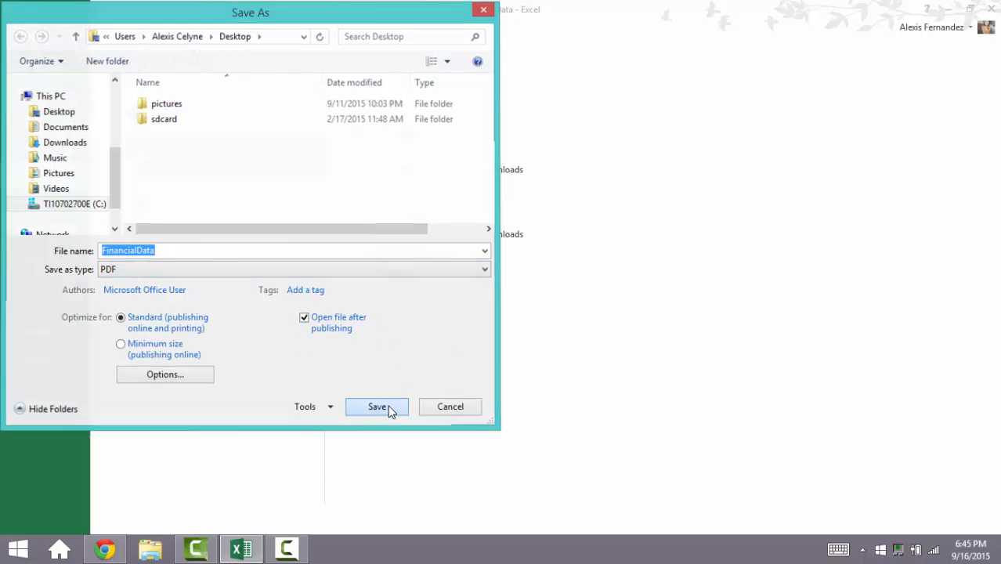